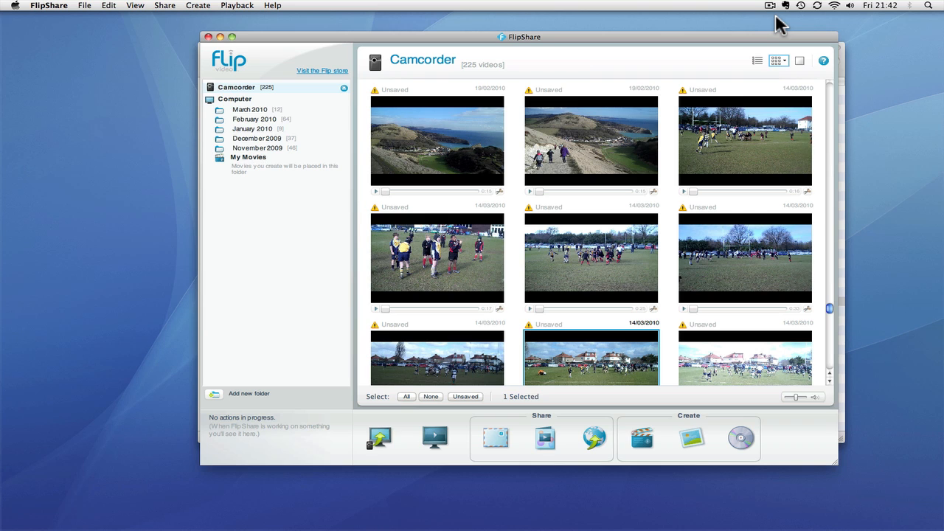
Save the 25-second rugby clip dated 14/03/2010 from the camcorder to the computer's March 2010 folder.
click(576, 248)
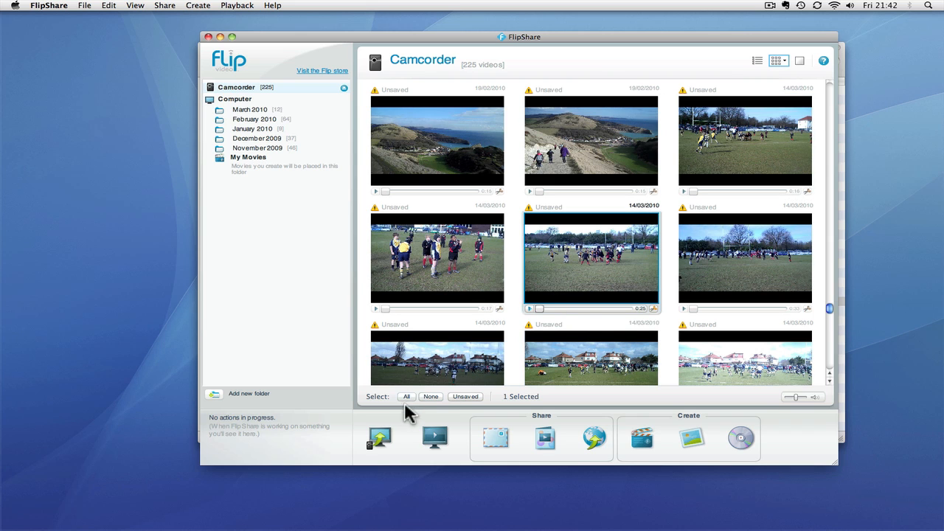
click(381, 437)
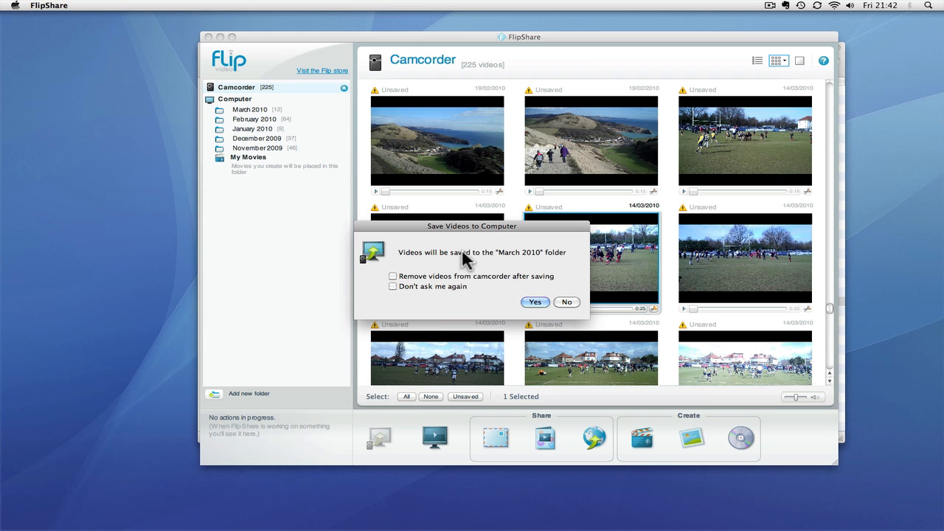
click(539, 303)
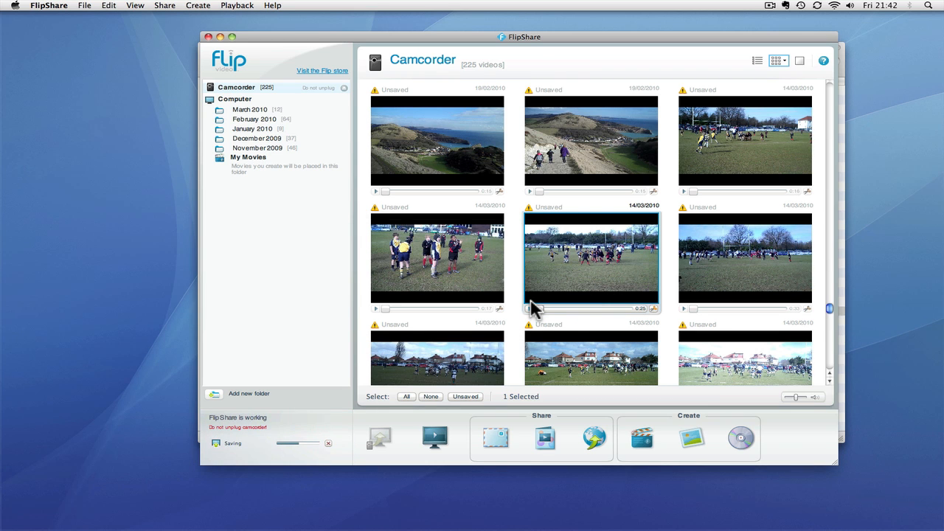
Bring the Finder window showing the Videos folder forward and open the Rugby Festival folder.
drag(269, 37, 350, 41)
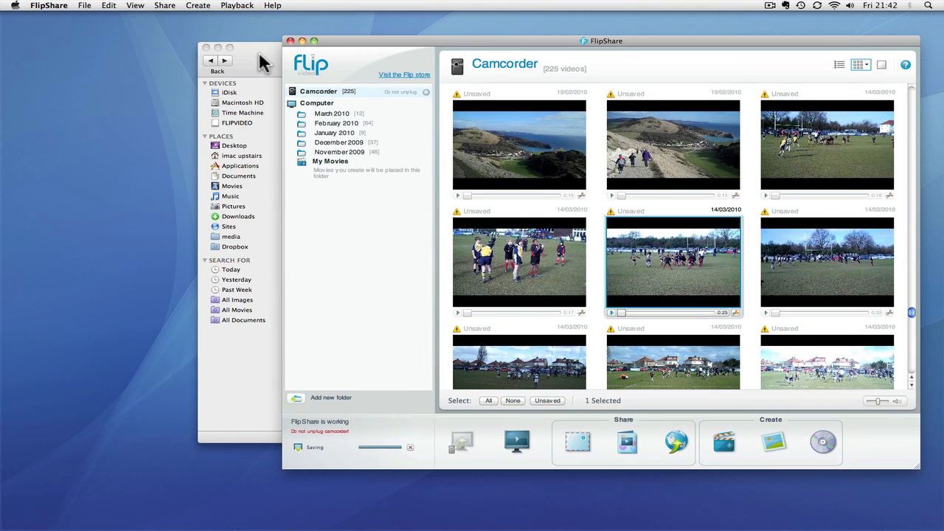
click(260, 55)
mouse_move(565, 51)
mouse_down()
mouse_move(604, 60)
mouse_move(559, 60)
mouse_up()
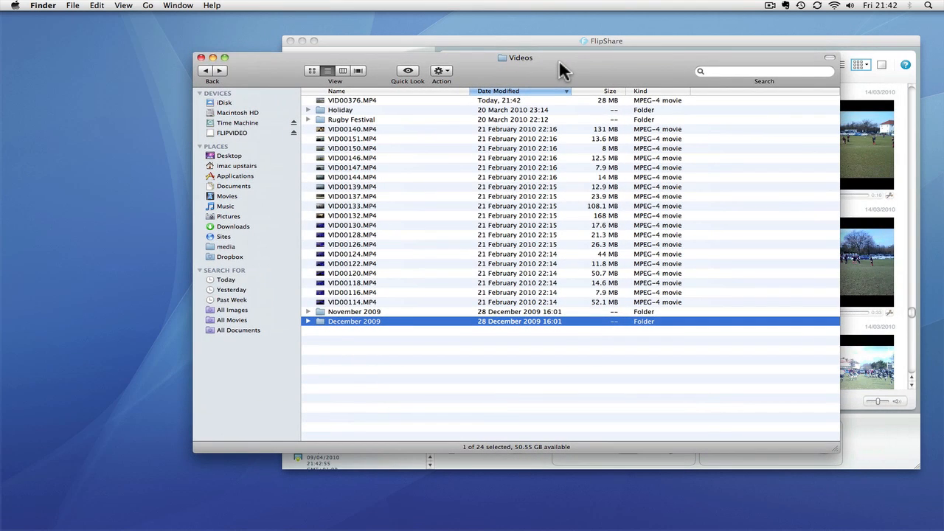
double_click(330, 118)
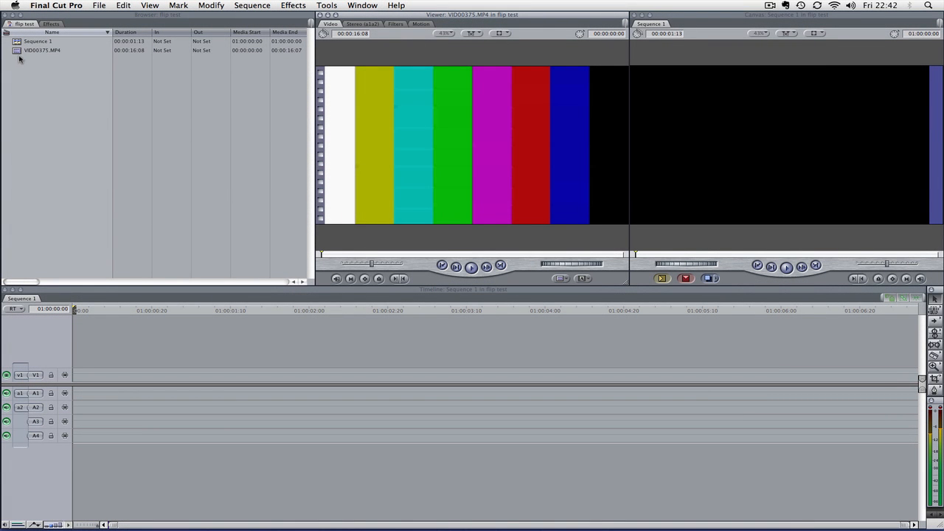
Load VID00375.MP4 into the Viewer and play part of it to find a usable section.
click(16, 52)
drag(323, 255, 396, 258)
key(space)
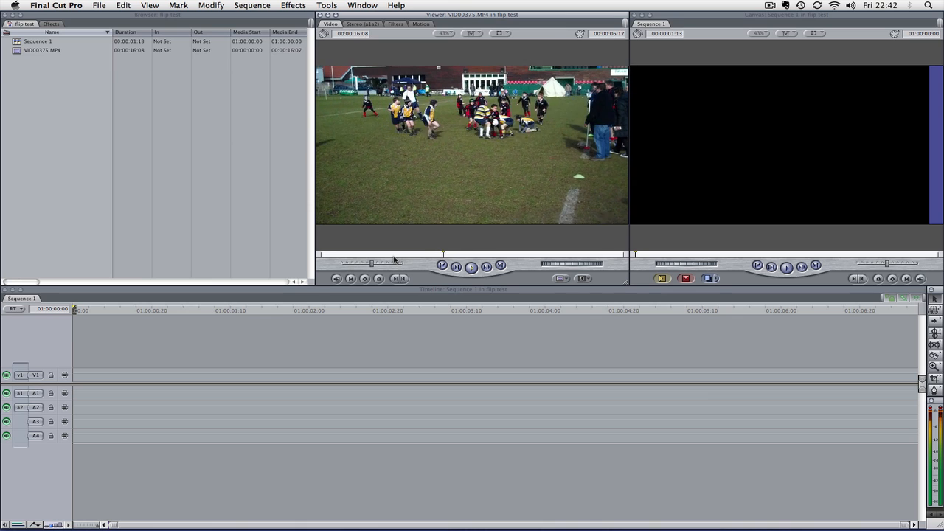
key(space)
Mark VID00375.MP4 from 00:00:04:23 to 00:00:06:19 and edit that section into the empty Sequence 1.
drag(446, 256, 410, 257)
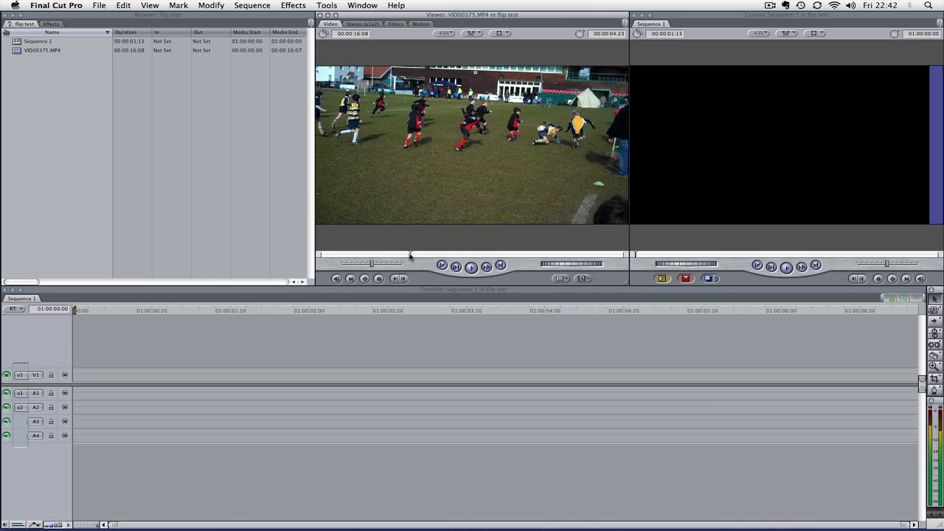
key(i)
key(space)
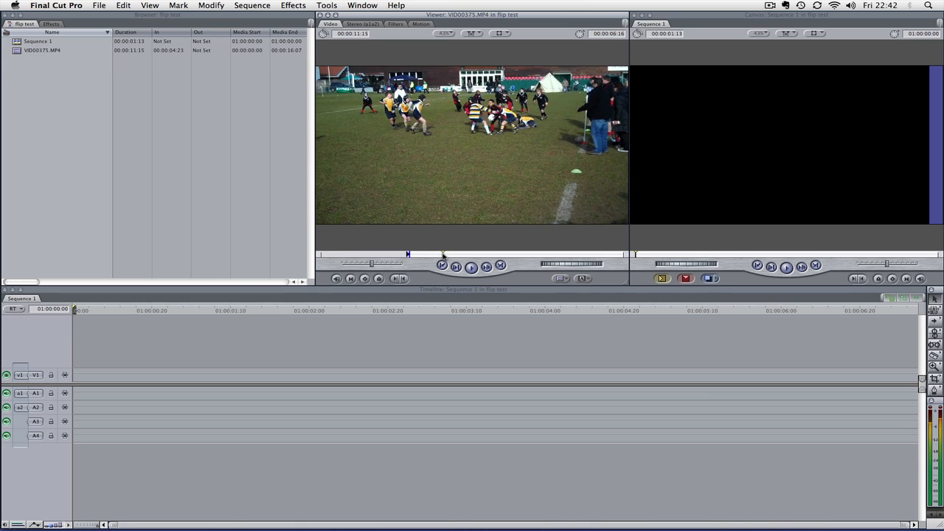
key(o)
drag(481, 172, 653, 167)
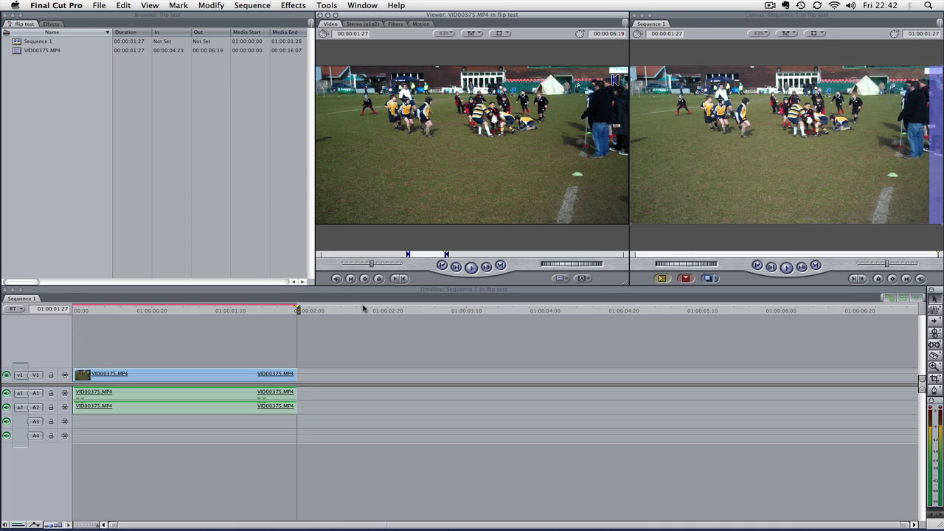
Render the clip in the Sequence 1 timeline and play it back.
click(212, 311)
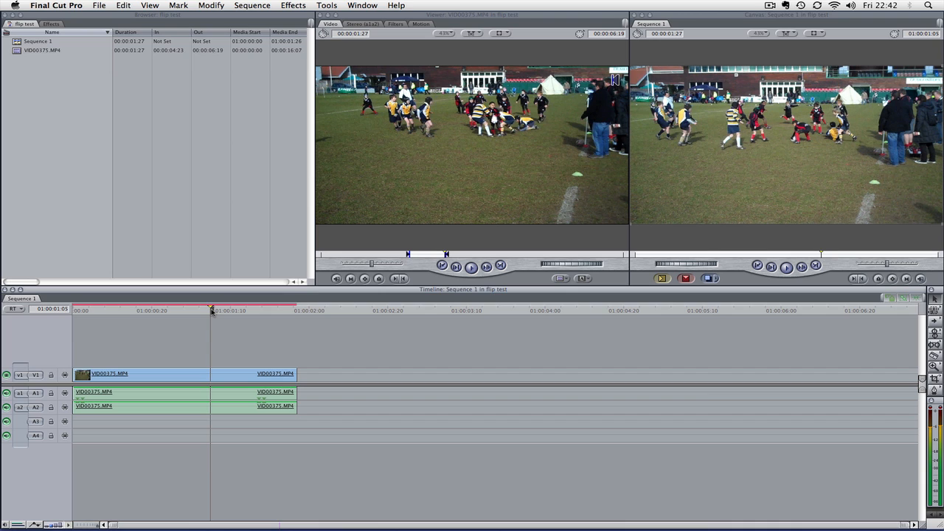
key(super+equal)
key(super+equal)
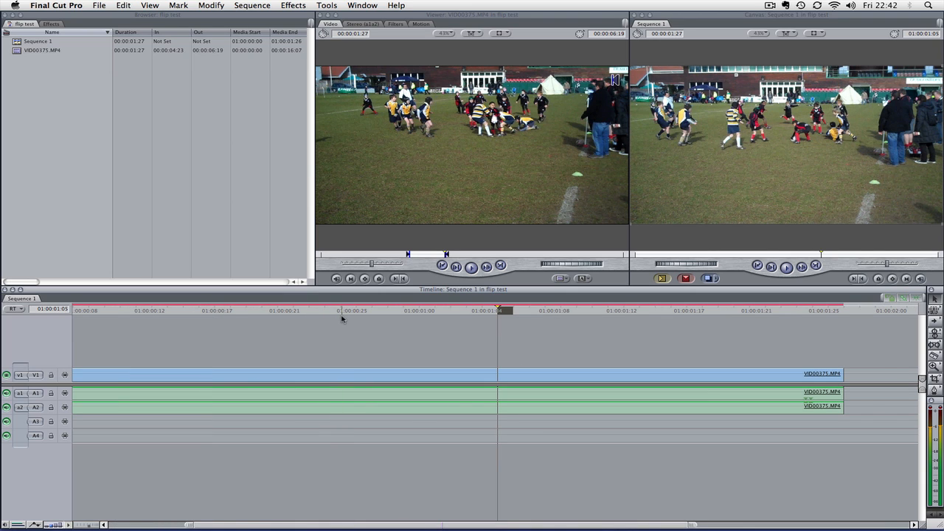
key(alt+r)
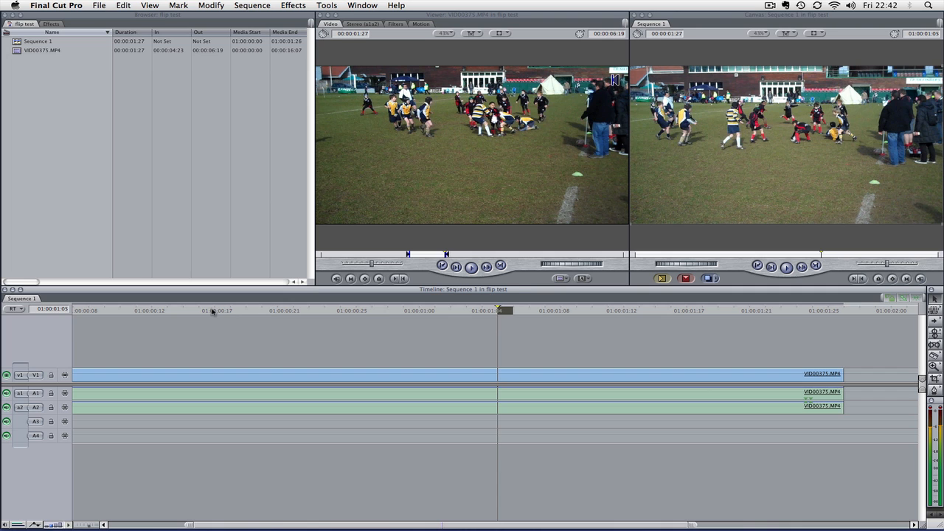
click(214, 311)
key(space)
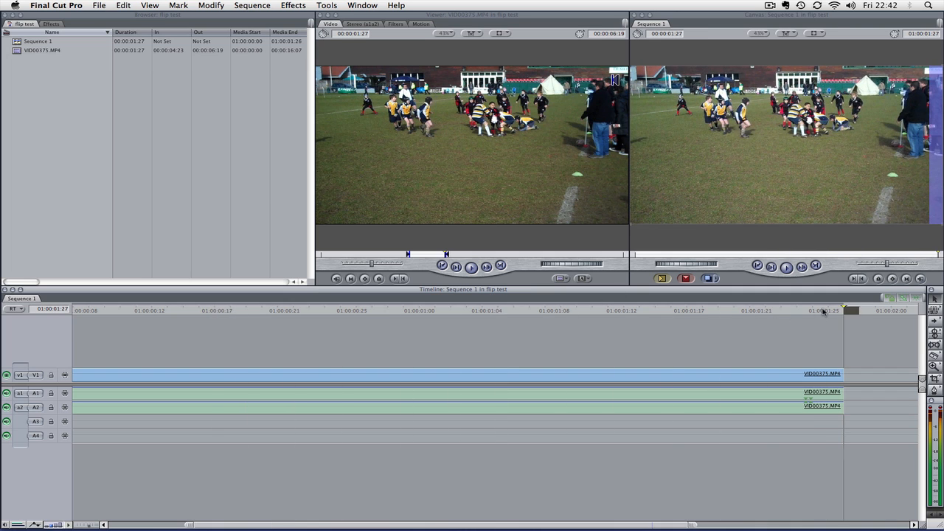
Mark VID00375.MP4 from 00:00:07:22 to 00:00:10:14 and overwrite it into Sequence 1 at 01:00:01:25.
drag(822, 310, 805, 312)
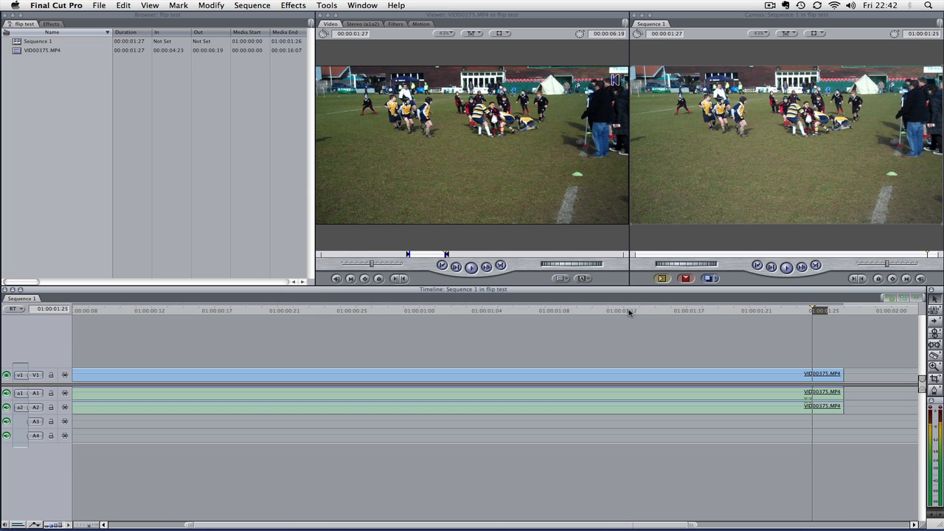
click(465, 256)
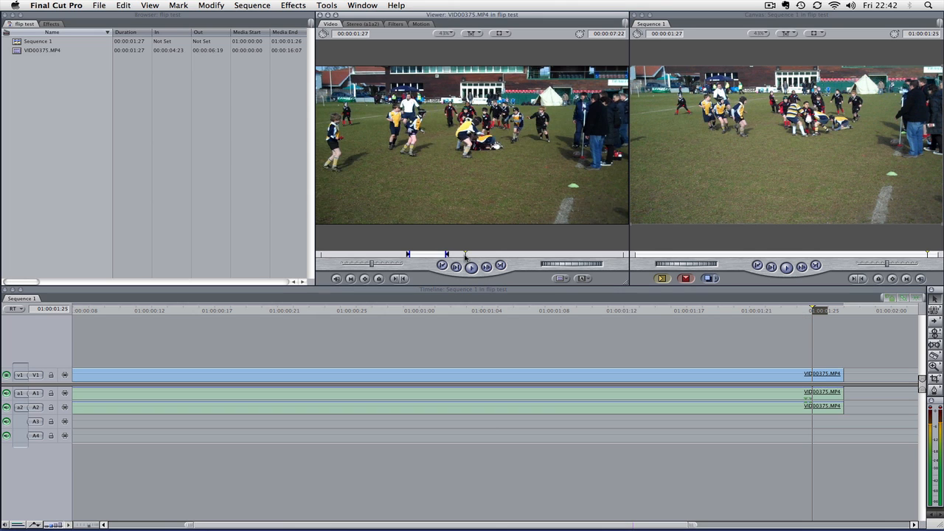
key(i)
click(479, 255)
click(517, 256)
key(o)
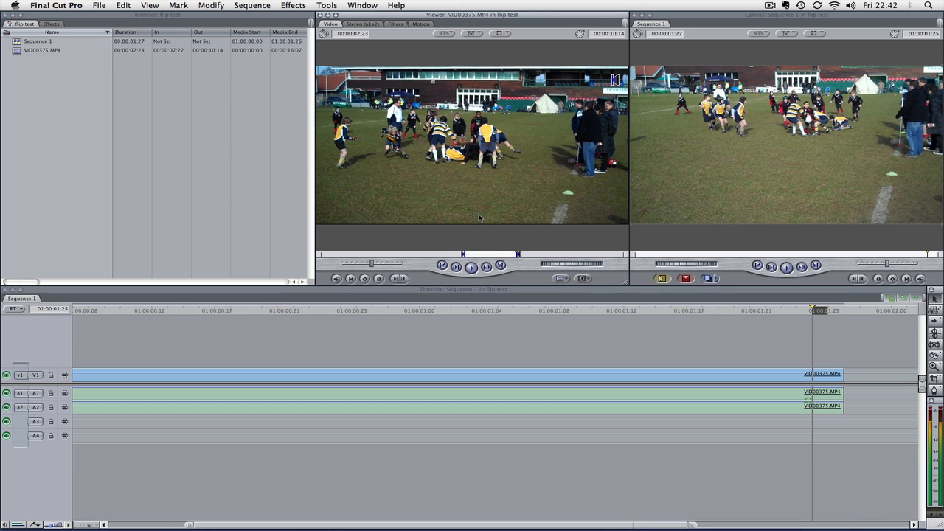
drag(481, 219, 687, 192)
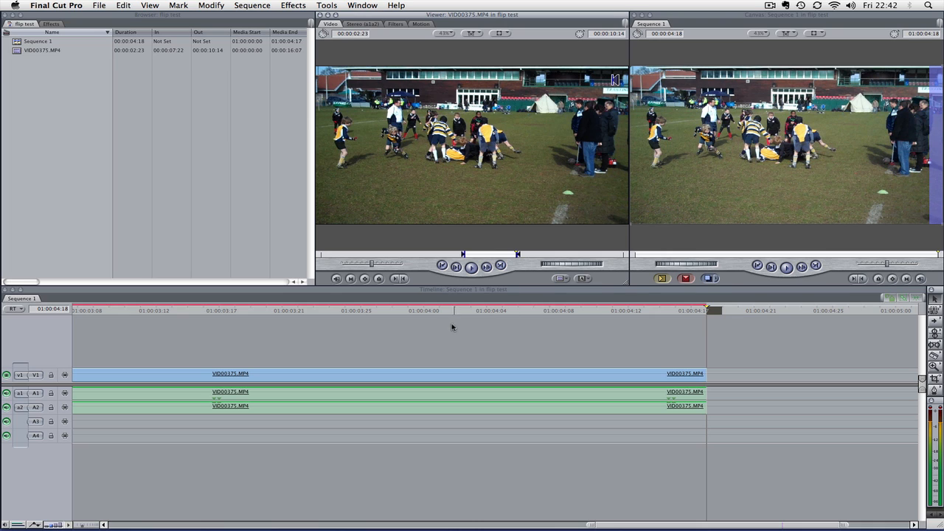
Fit the whole sequence in the timeline, render the second clip and play back across the cut.
click(415, 311)
key(shift+z)
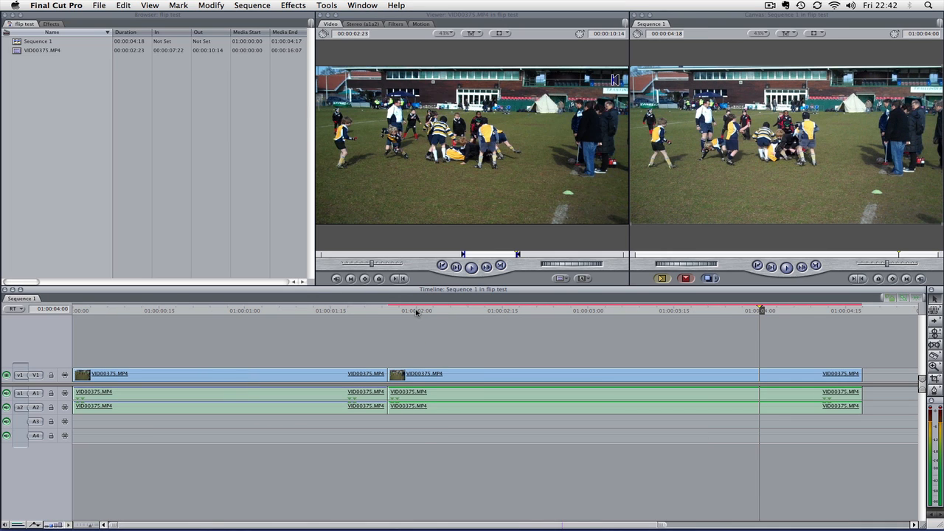
click(367, 310)
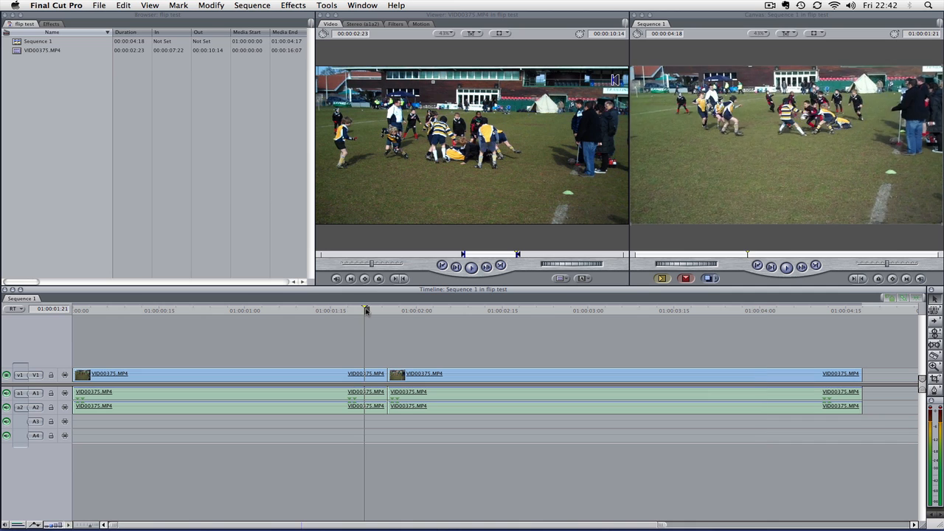
key(space)
key(space)
click(350, 311)
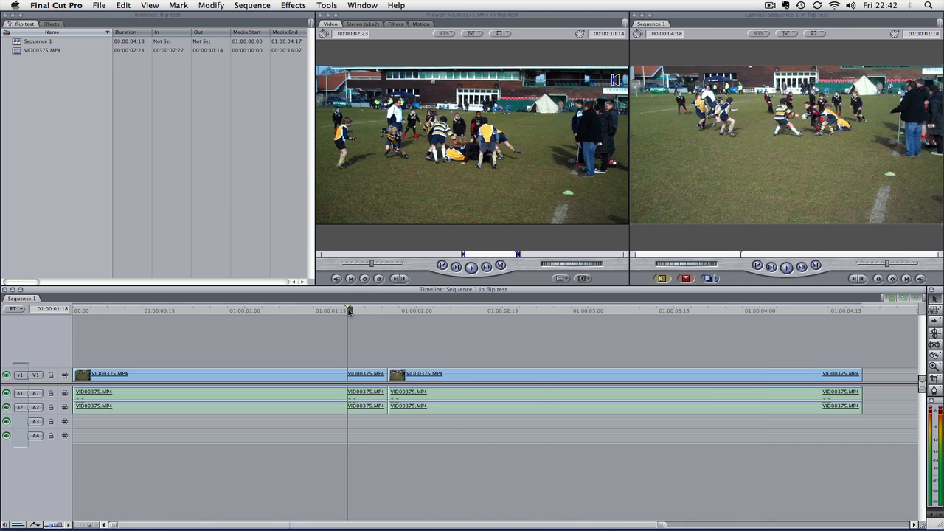
key(space)
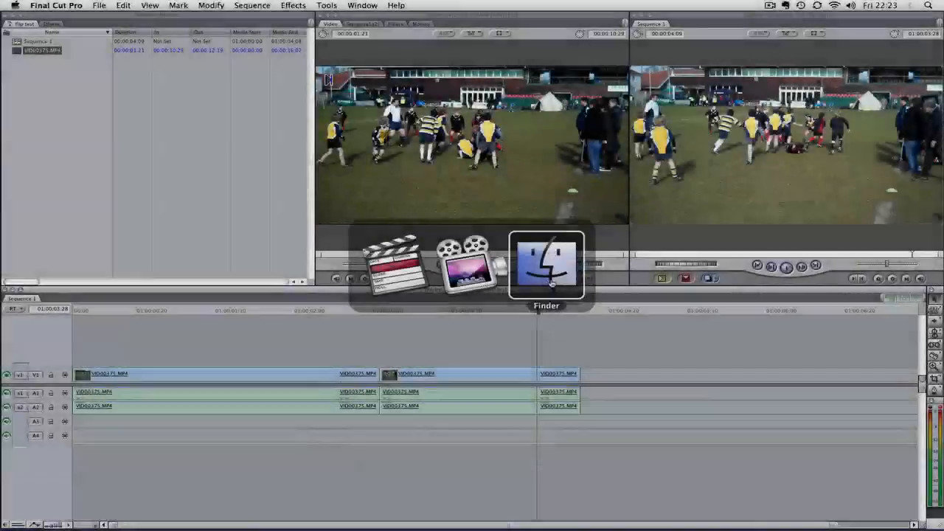
Close the open Finder window, switch to MPEG Streamclip and shift its window aside.
click(551, 283)
key(super+w)
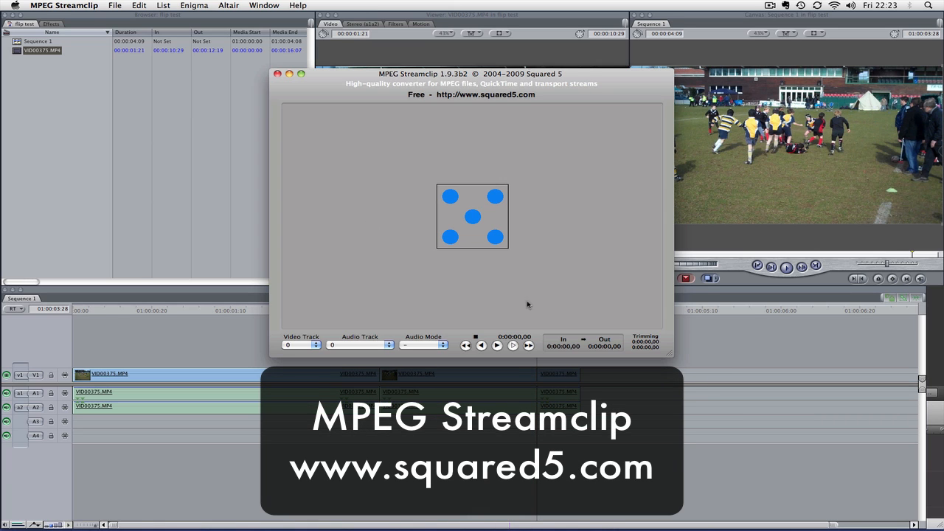
key(super+Tab)
drag(578, 72, 519, 71)
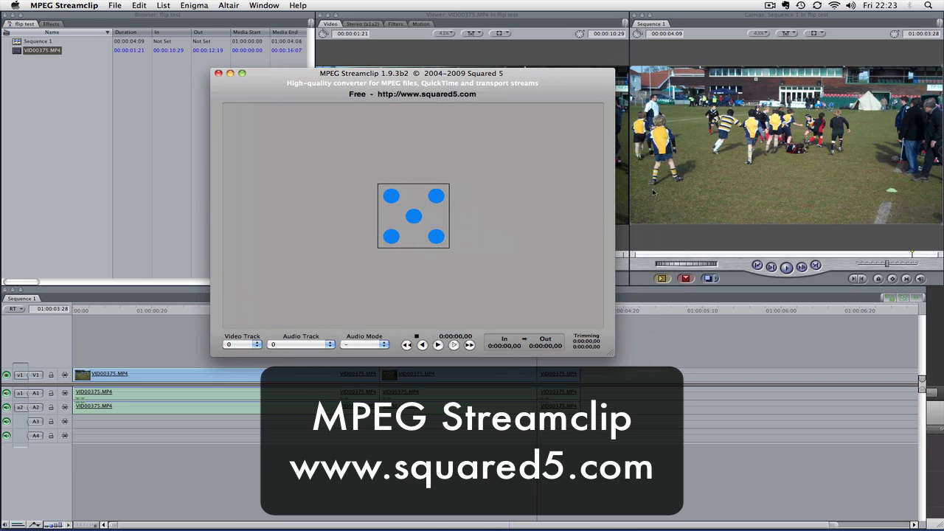
Open a new Finder window and browse to Movies > FlipShare Data > Videos > Rugby Festival beside MPEG Streamclip.
key(super+Tab)
key(super+n)
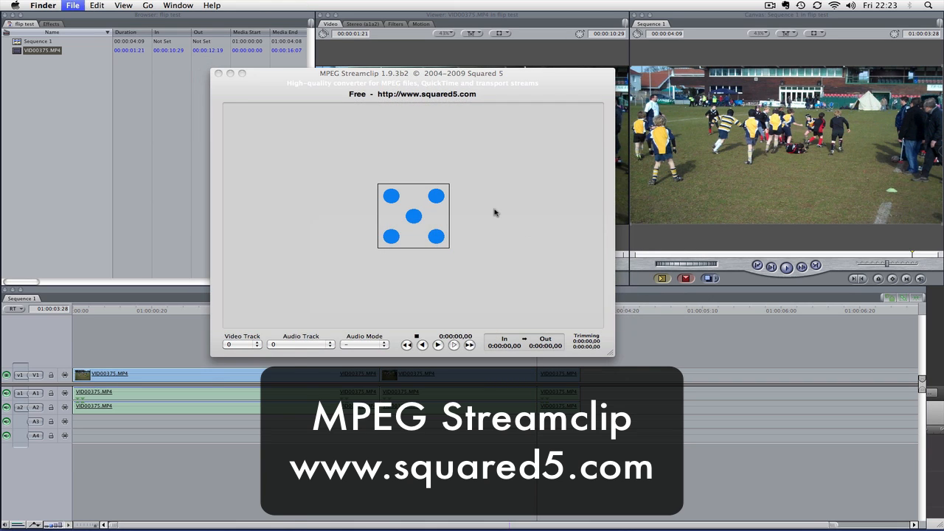
click(331, 272)
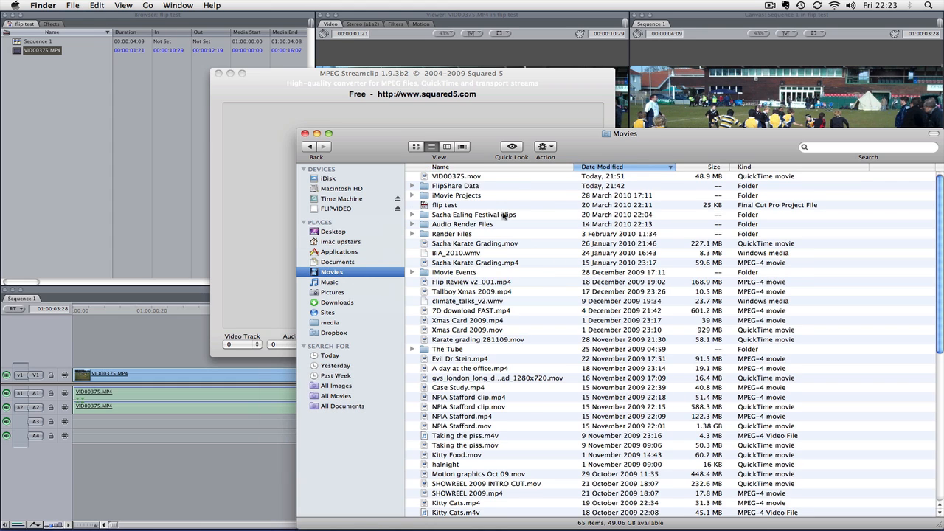
double_click(464, 185)
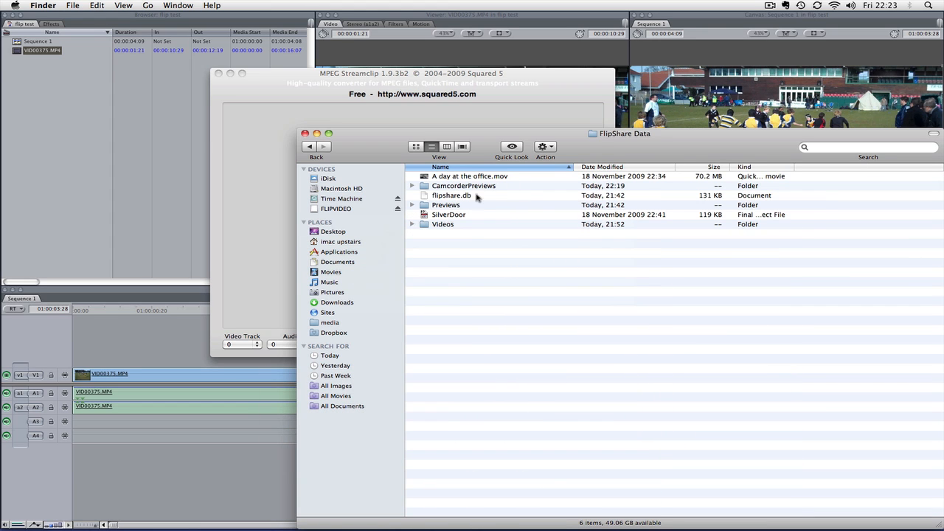
double_click(457, 224)
drag(620, 153, 754, 120)
double_click(653, 157)
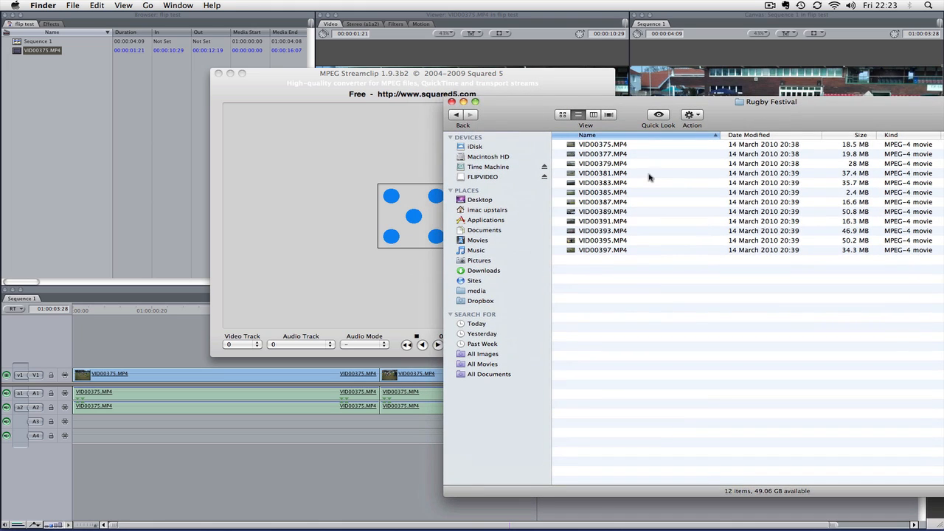
Load VID00375.MP4 from the Rugby Festival folder into MPEG Streamclip and uncover the file list beside it.
click(577, 148)
drag(577, 149, 366, 175)
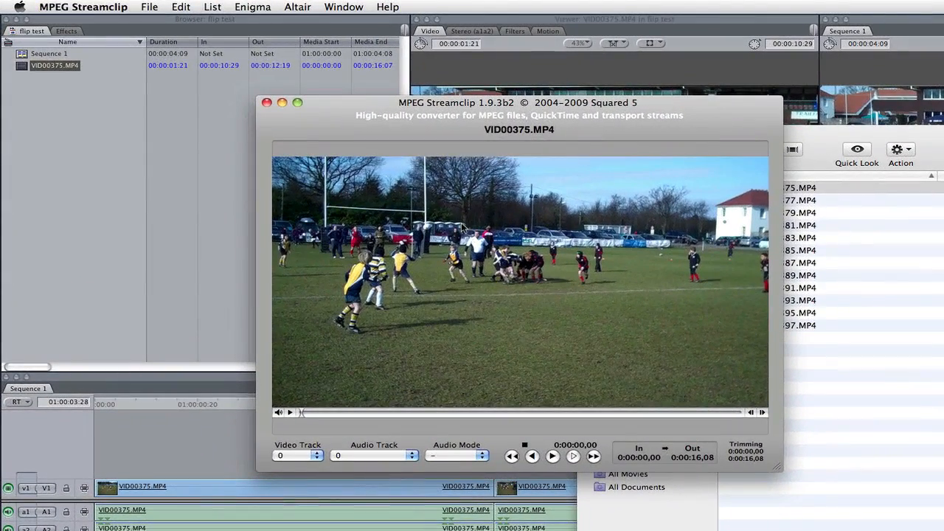
drag(472, 125, 431, 123)
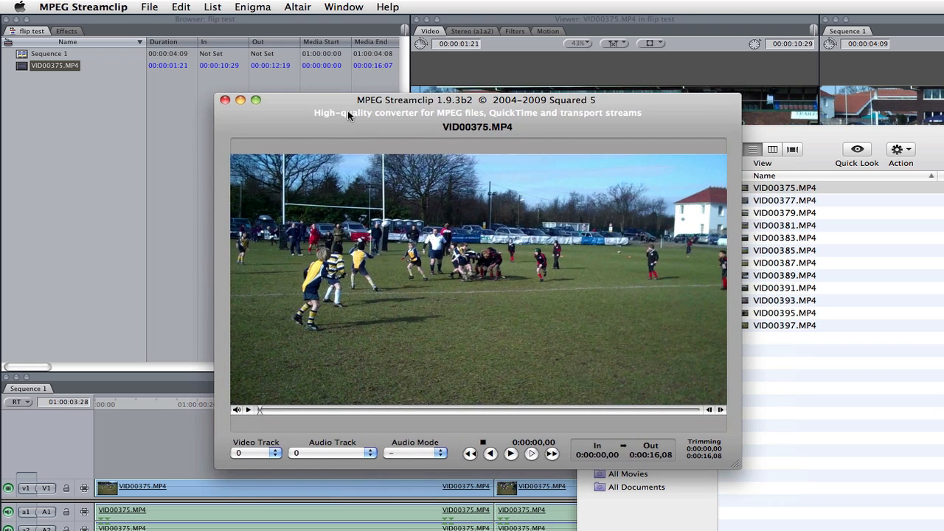
Start a QuickTime export of VID00375.MP4 and set the compression to Apple ProRes 422 (Proxy).
click(149, 6)
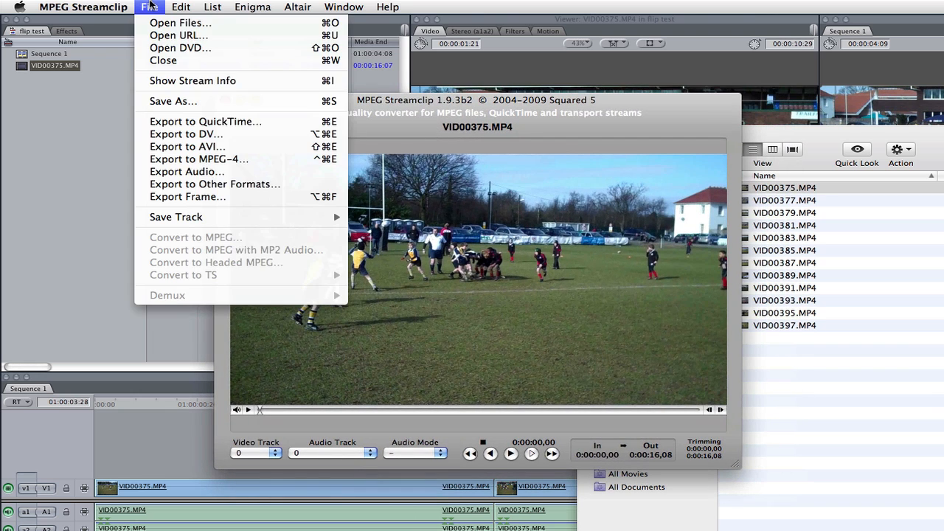
click(184, 123)
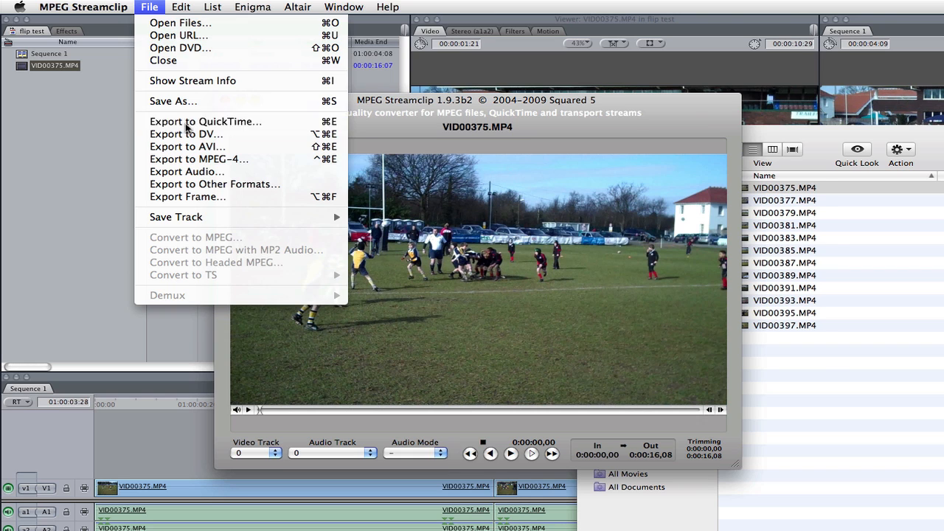
drag(609, 103, 540, 99)
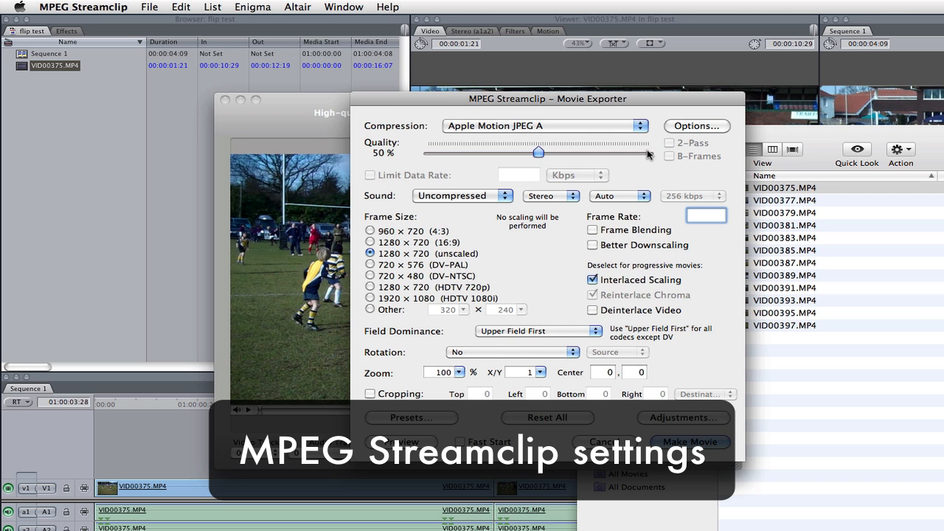
click(635, 127)
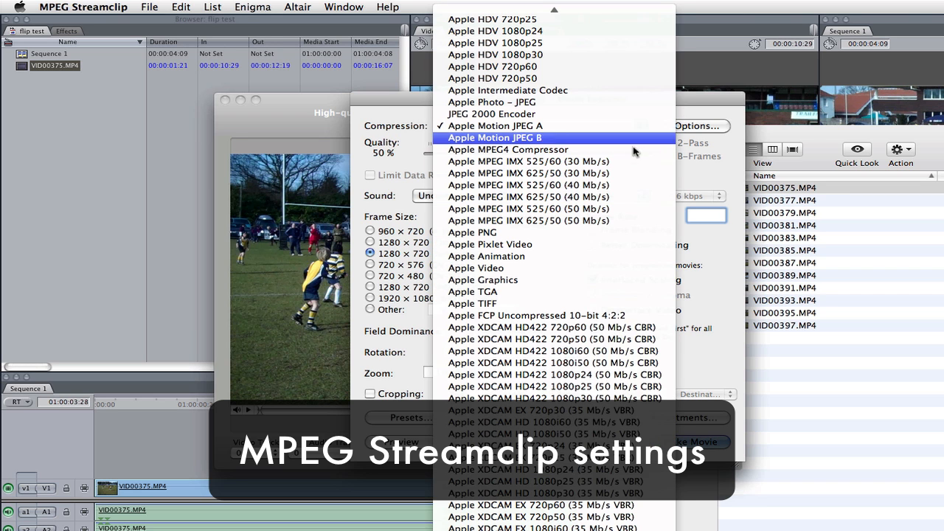
scroll(566, 15, up, 8)
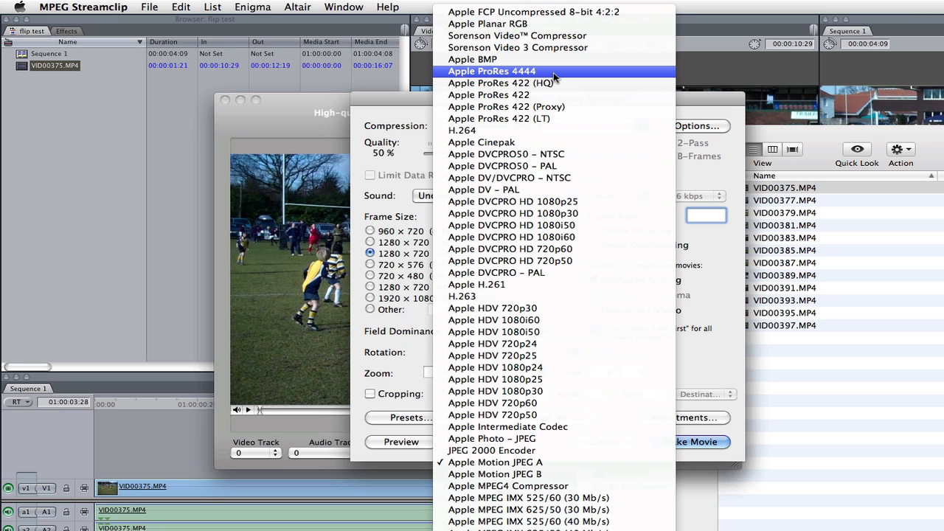
click(578, 112)
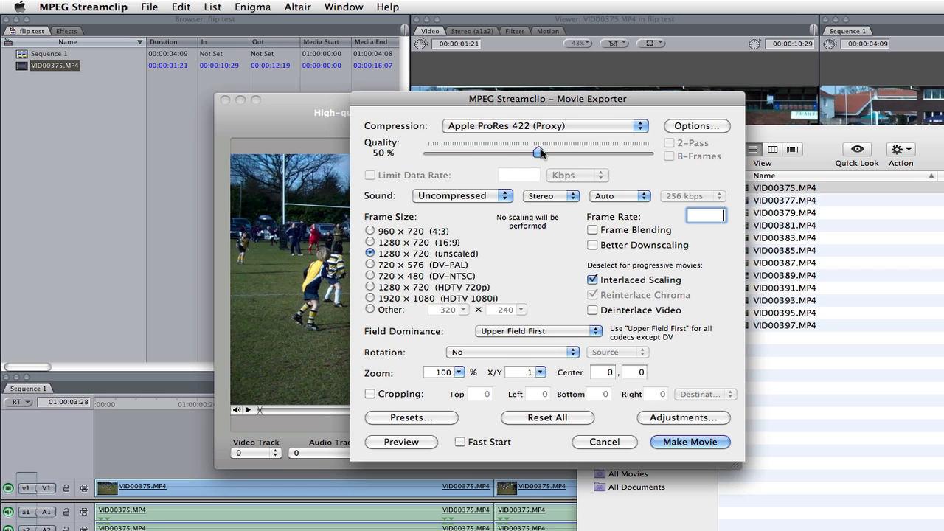
Keep the quality at 50% and field dominance at Upper Field First, and turn off Interlaced Scaling.
mouse_move(541, 151)
mouse_down()
mouse_move(437, 154)
mouse_move(651, 167)
mouse_move(528, 170)
mouse_move(547, 168)
mouse_up()
click(583, 330)
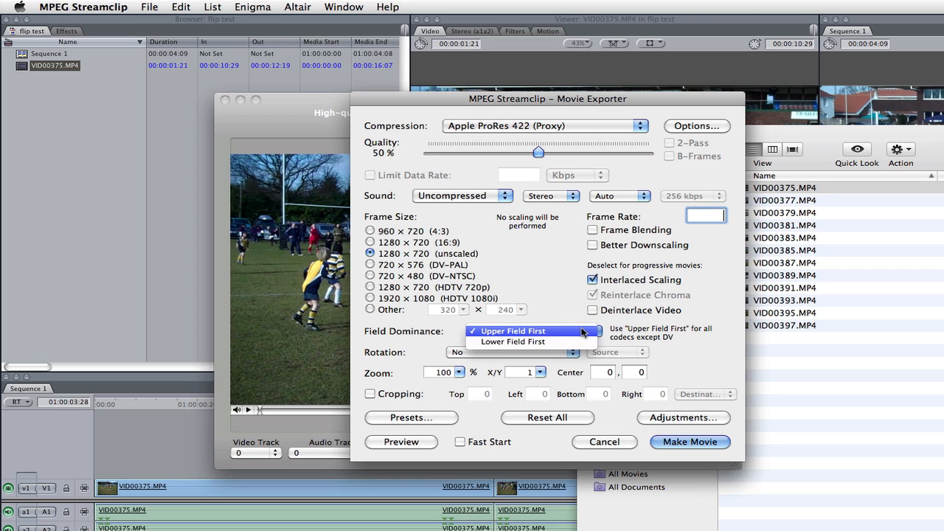
click(431, 333)
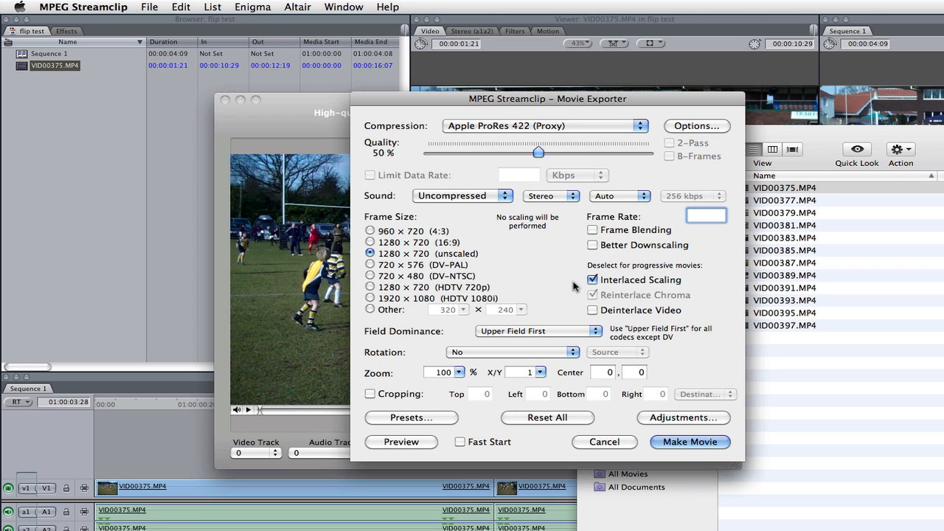
click(593, 281)
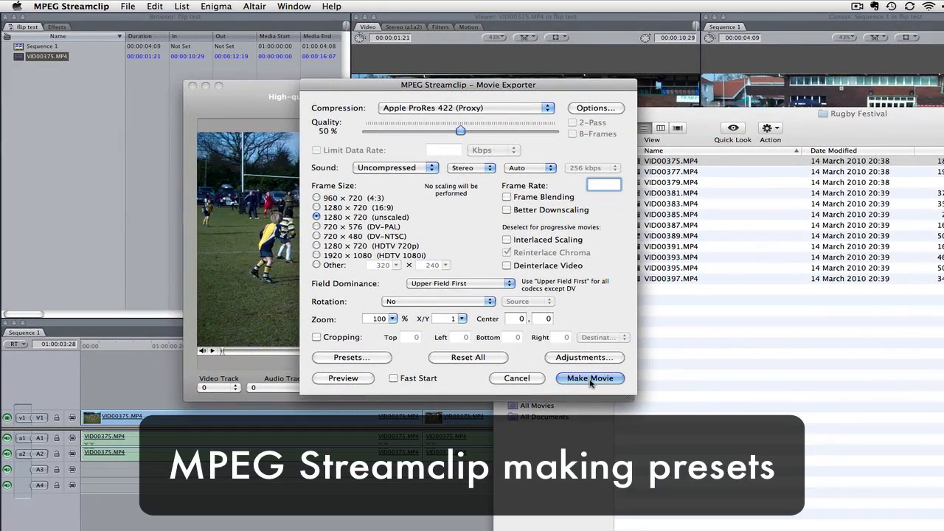
Delete the existing export preset named Flip to QuickTime.
click(362, 359)
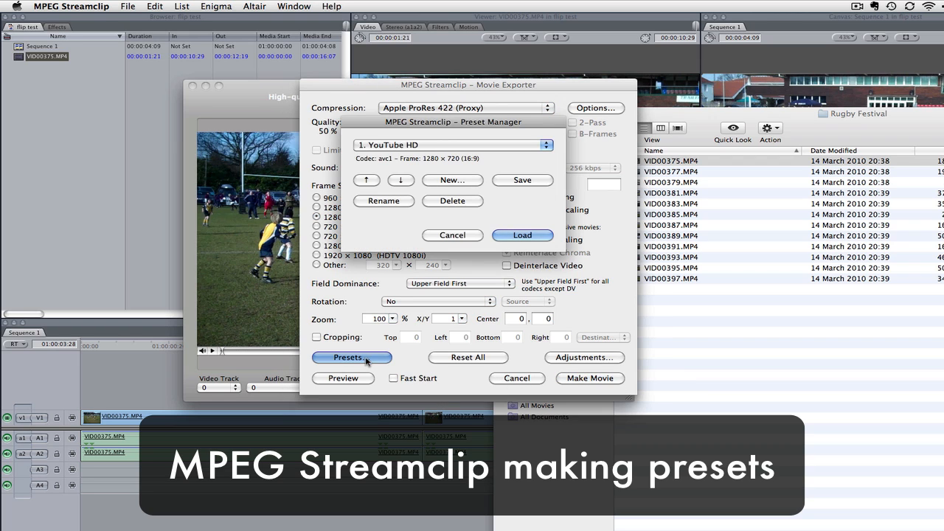
click(493, 146)
click(490, 165)
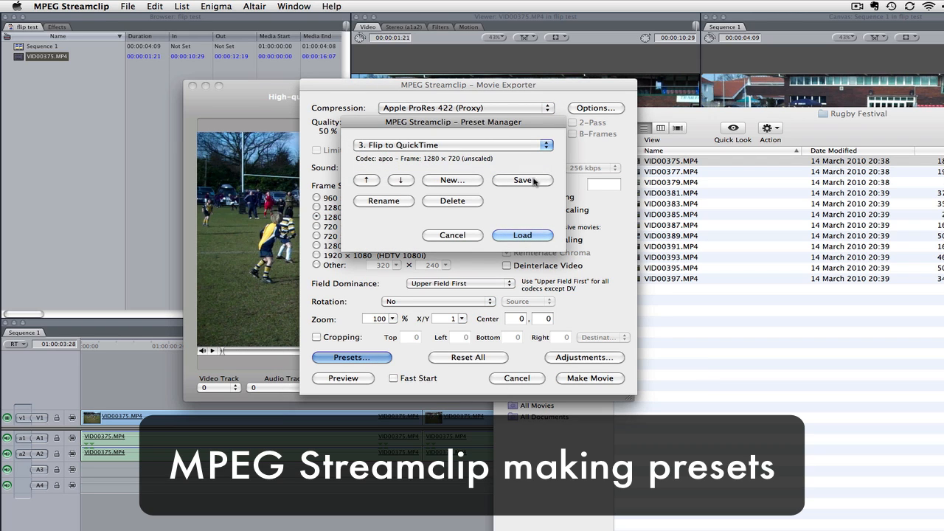
click(453, 200)
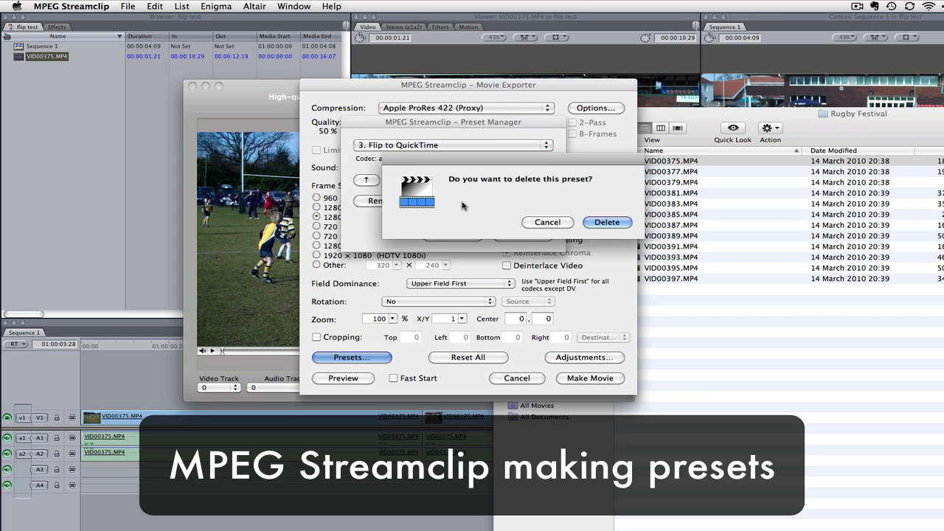
click(606, 222)
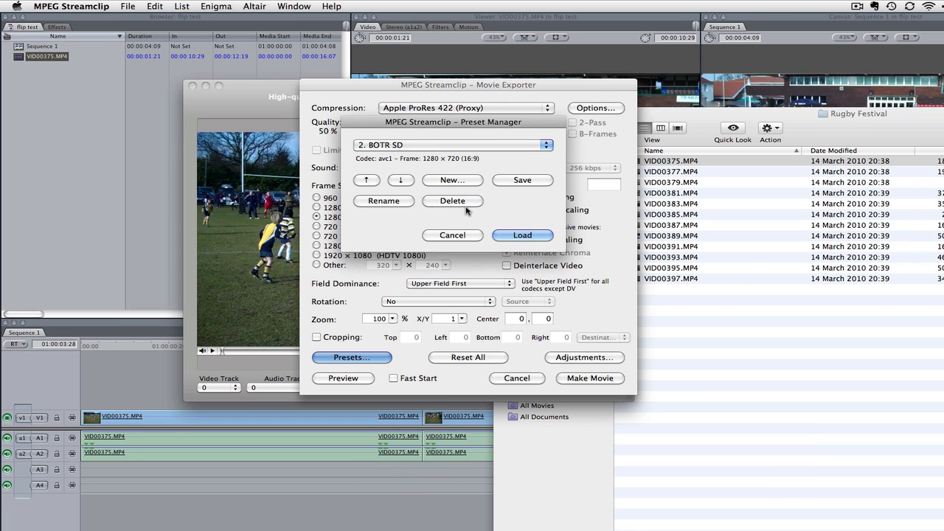
Store the current export settings as a new preset named Flip to QuickTime and load it.
click(453, 183)
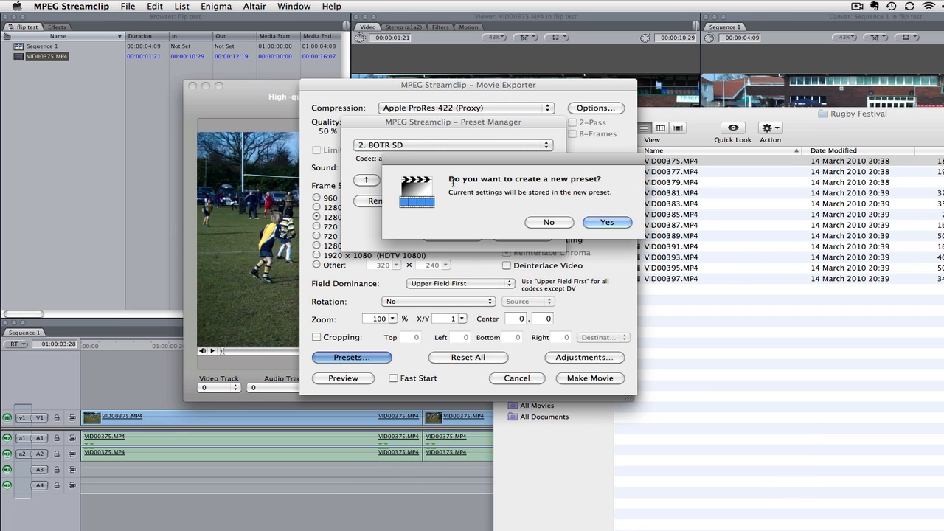
click(606, 222)
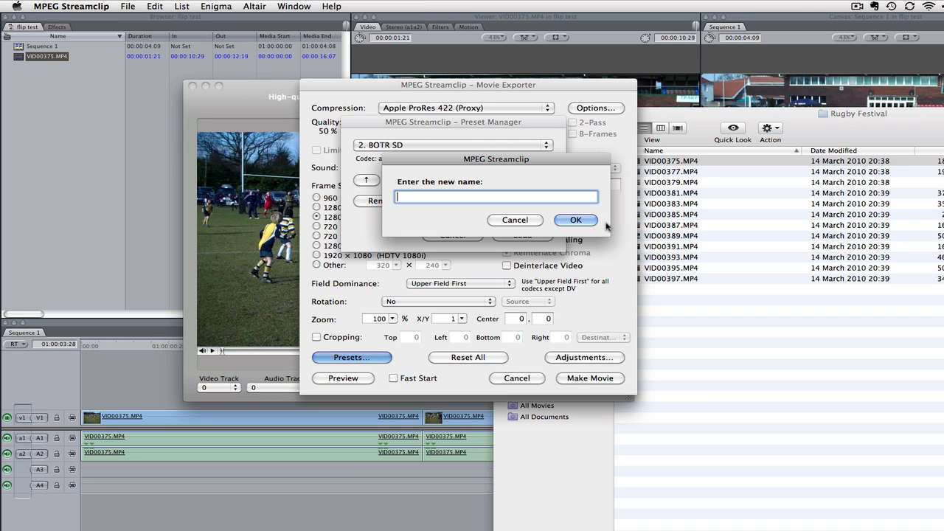
text(Flip to QuickTime)
click(577, 220)
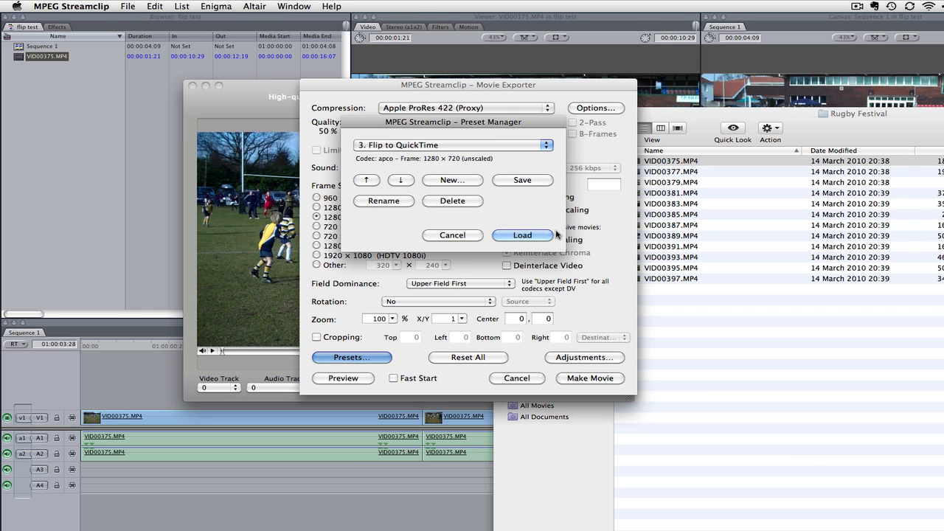
click(544, 237)
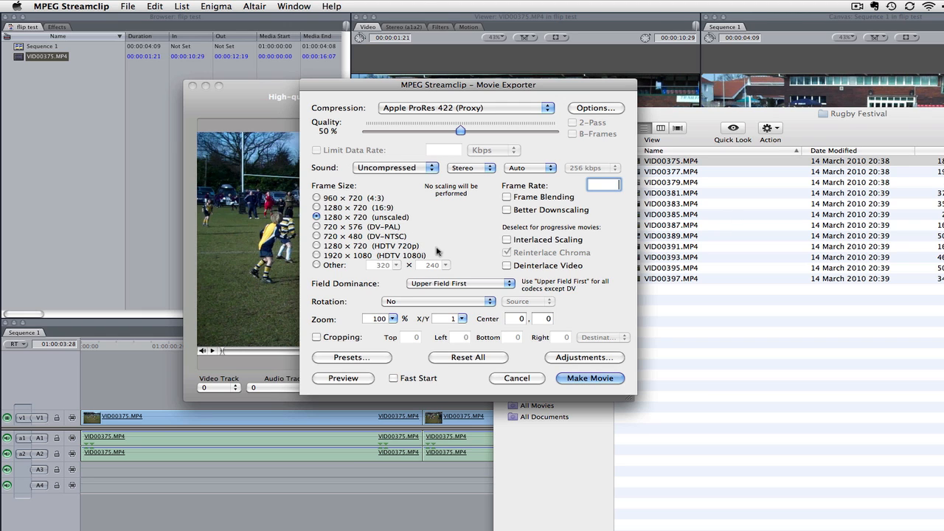
Make the movie, saving it as VID00375.mov in the Videos folder, and move the export preview window aside.
click(594, 378)
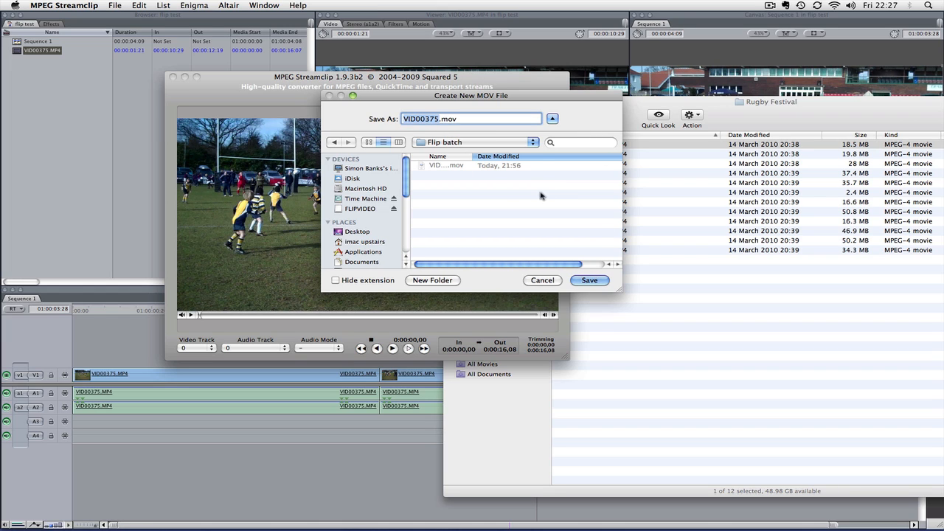
click(459, 143)
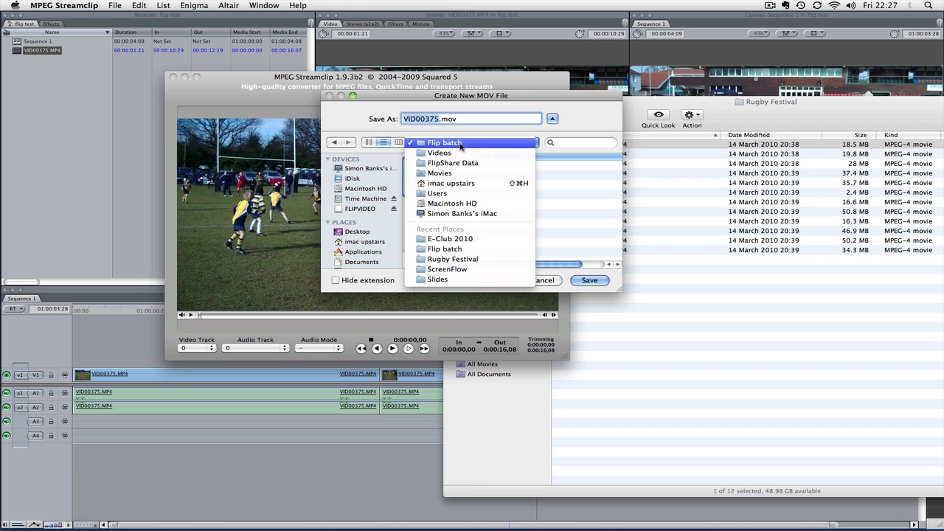
click(461, 148)
click(587, 279)
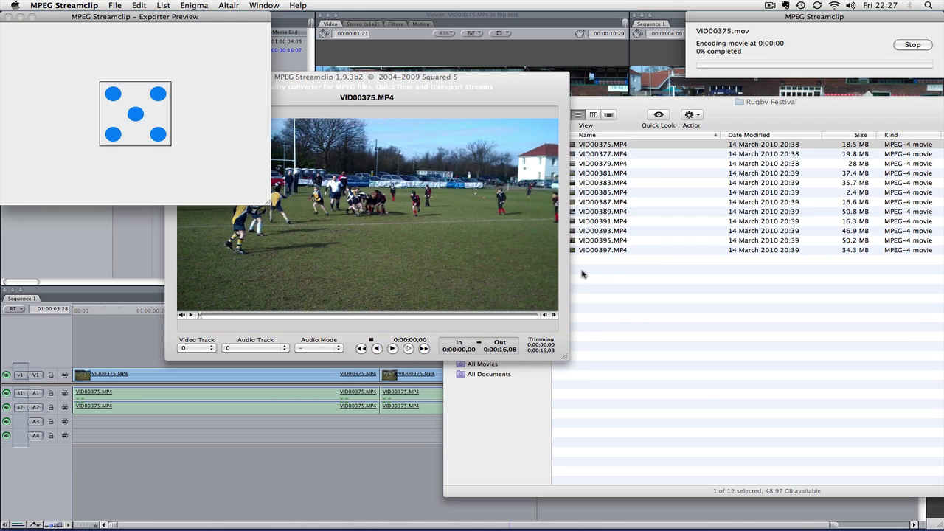
drag(229, 16, 466, 118)
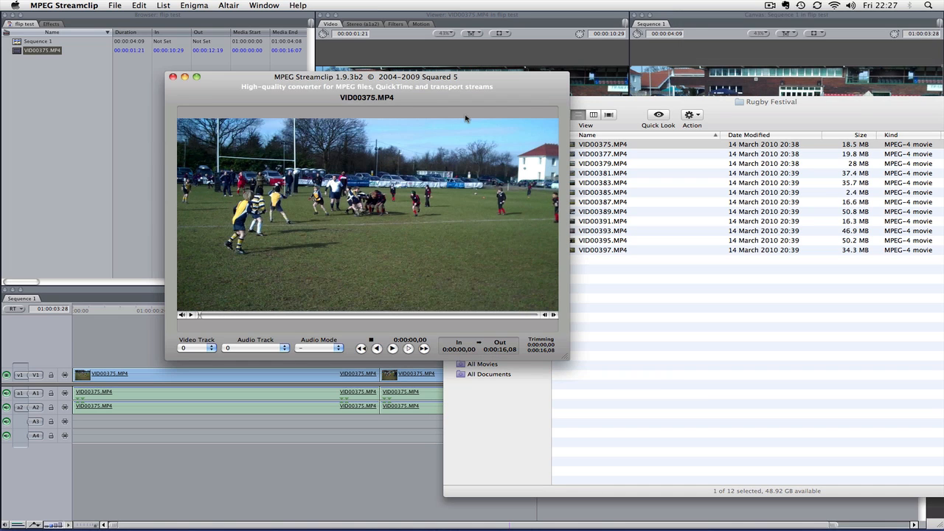
Reposition the MPEG Streamclip window over the file list and open the Batch List.
drag(434, 93, 408, 96)
click(759, 113)
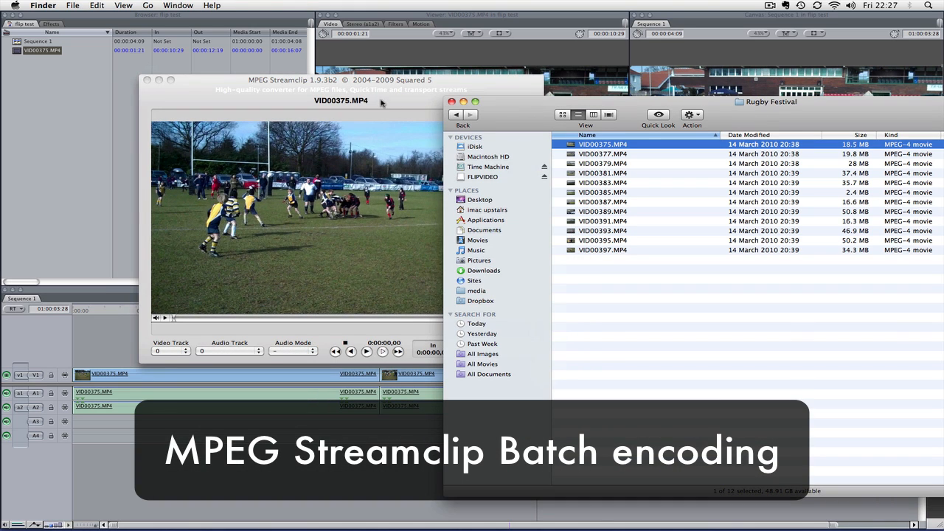
drag(389, 100, 411, 117)
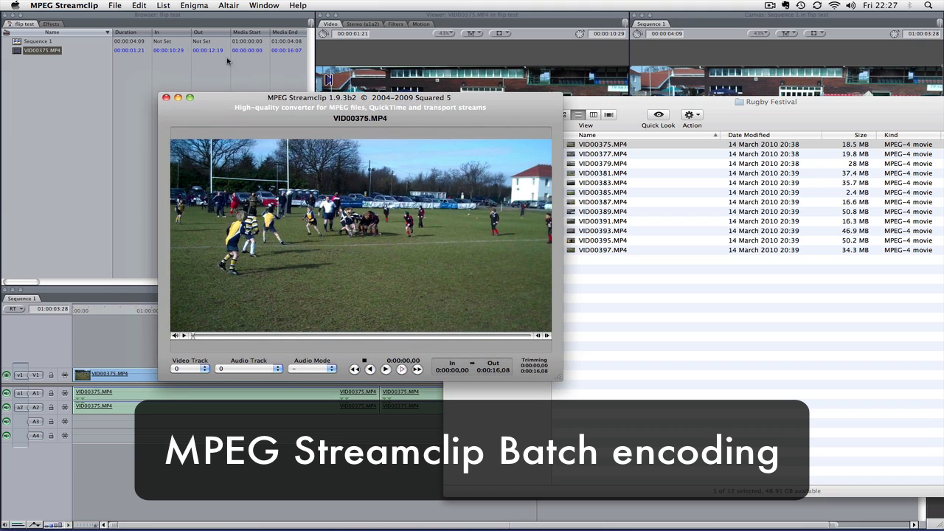
click(163, 6)
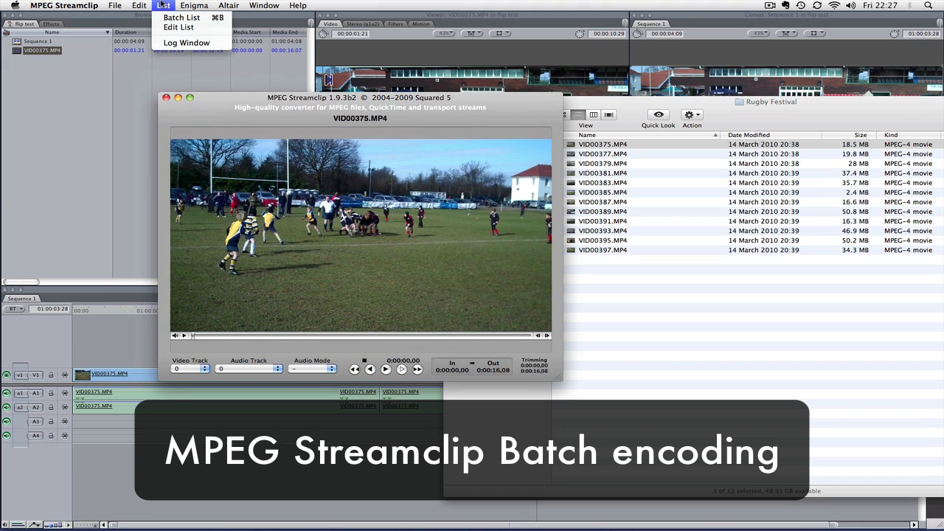
click(182, 17)
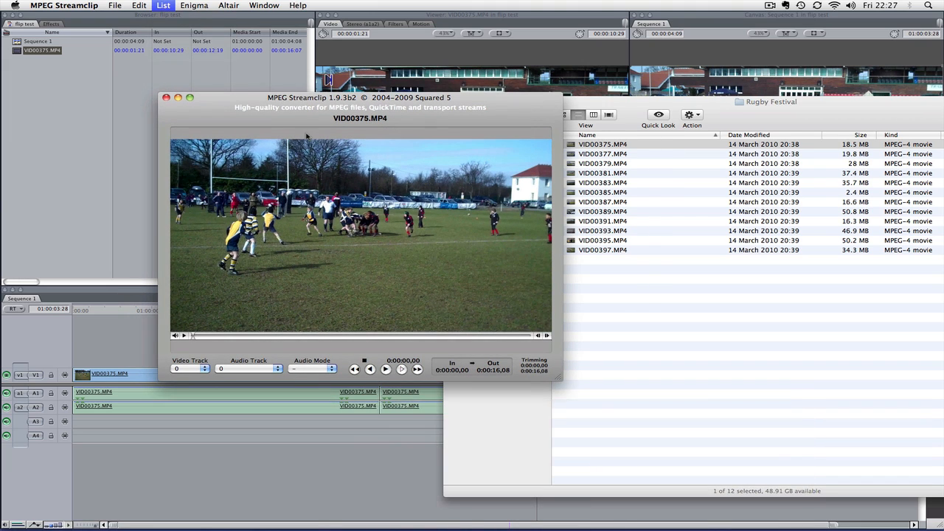
drag(450, 96, 419, 106)
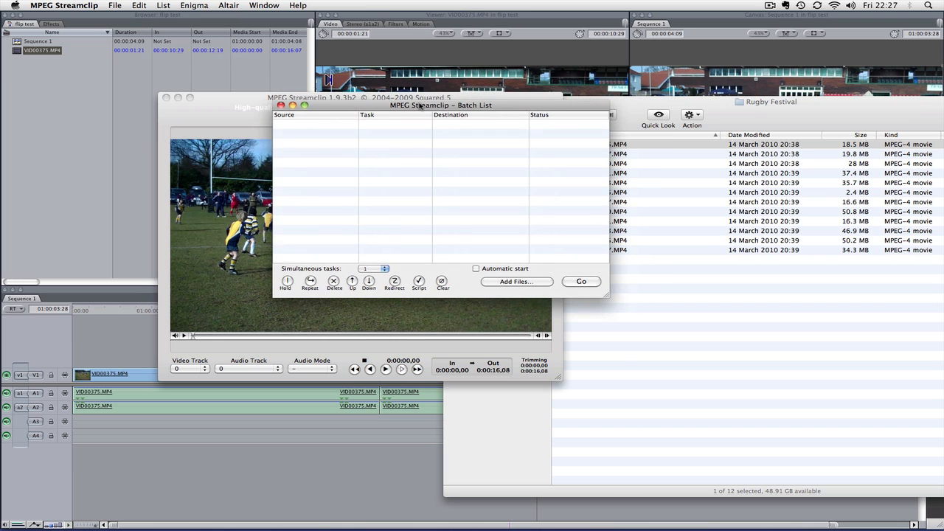
Add the clips VID00391.MP4 through VID00397.MP4 from the Rugby Festival folder to the batch.
click(516, 282)
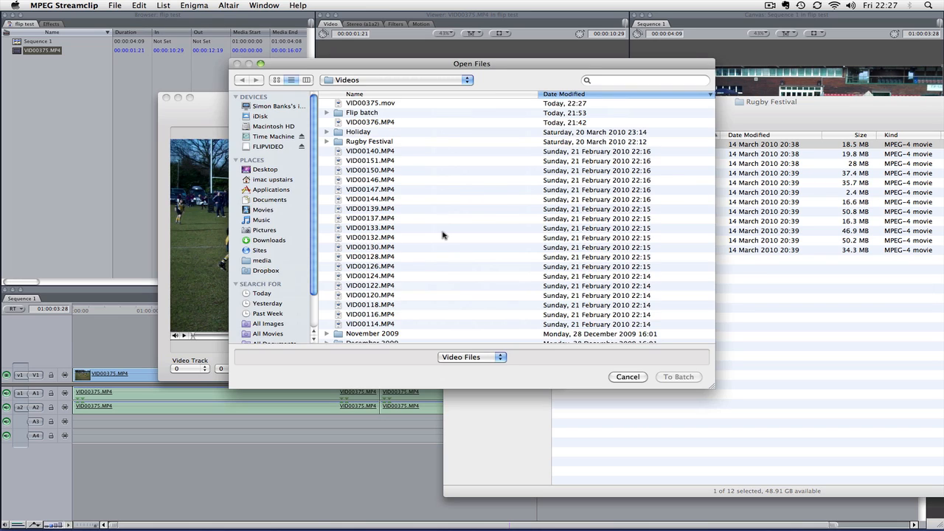
double_click(397, 142)
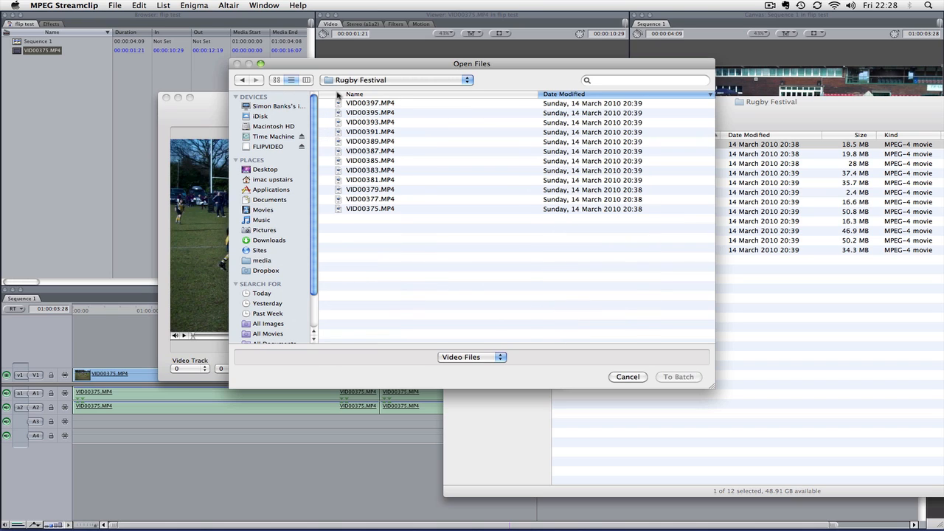
click(366, 104)
shift+click(383, 209)
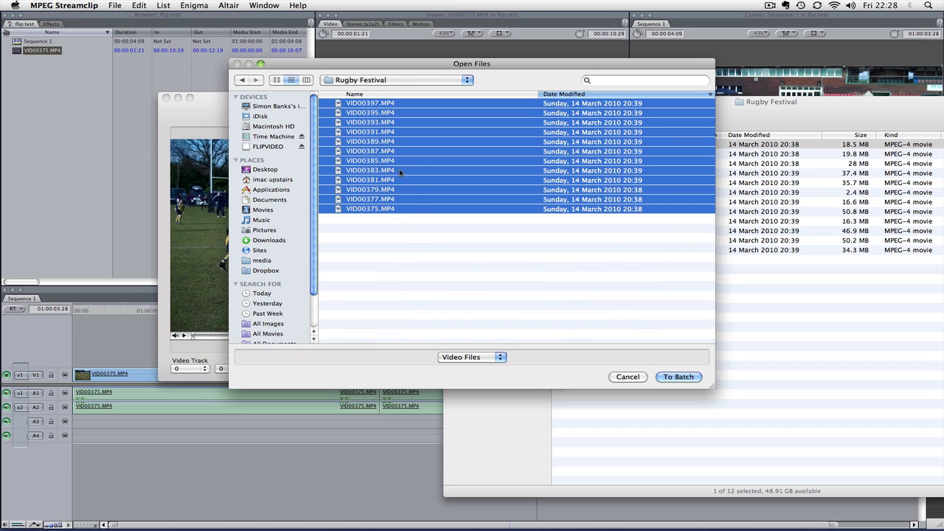
click(426, 121)
click(384, 133)
shift+click(379, 104)
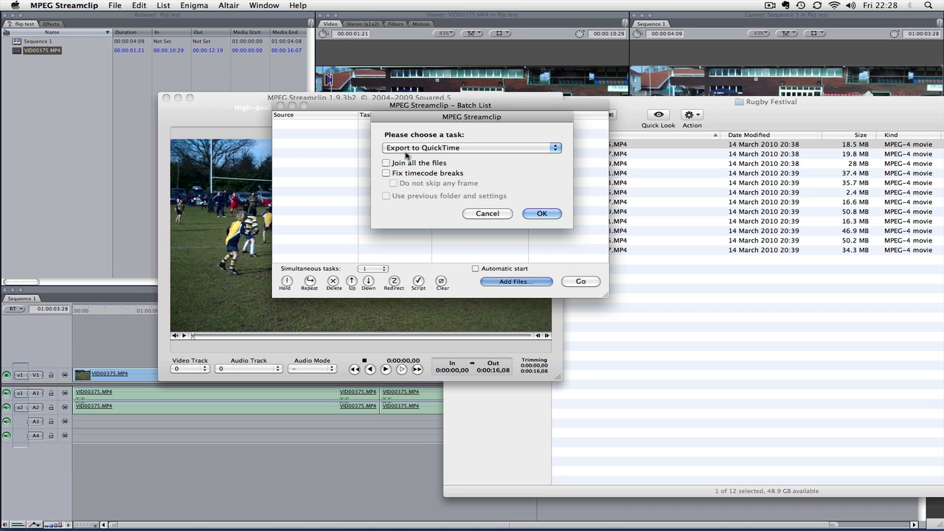
Set the batch task to Export to QuickTime with Join all the files and Fix timecode breaks enabled.
click(540, 147)
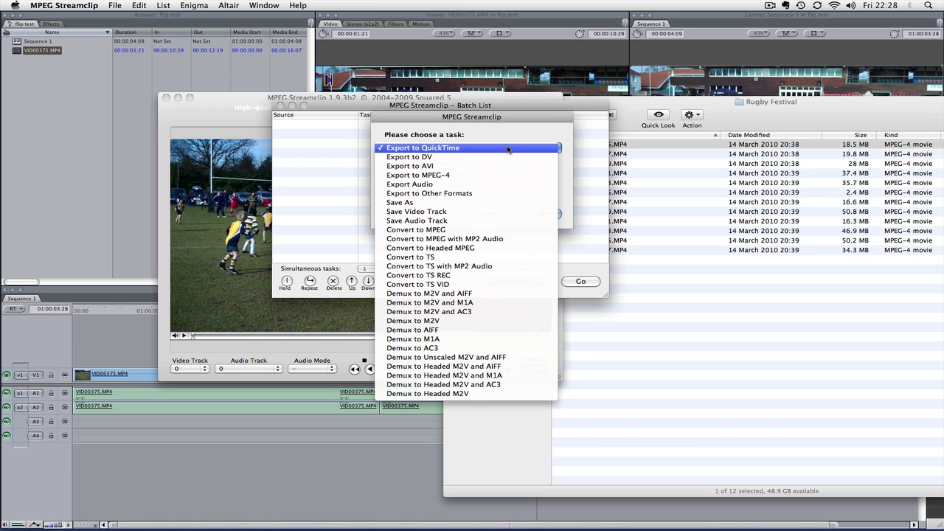
click(507, 149)
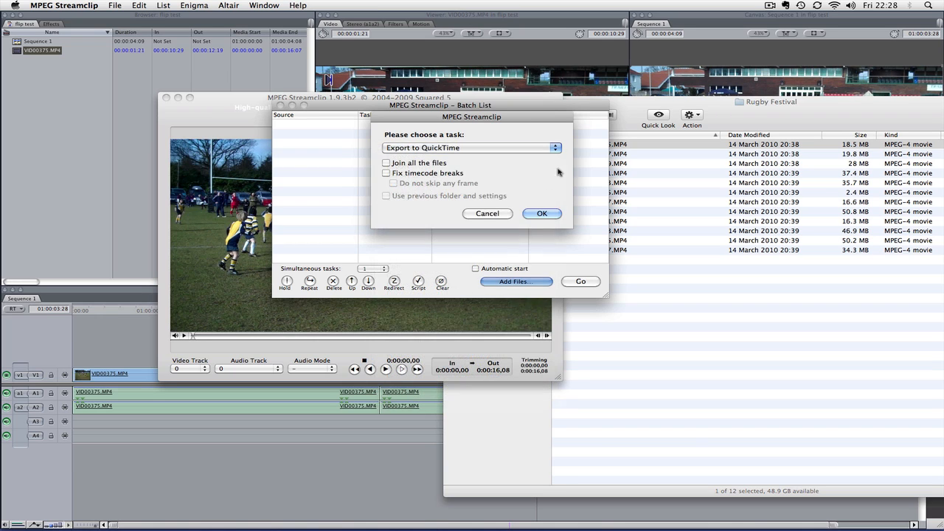
drag(466, 123, 459, 147)
click(388, 188)
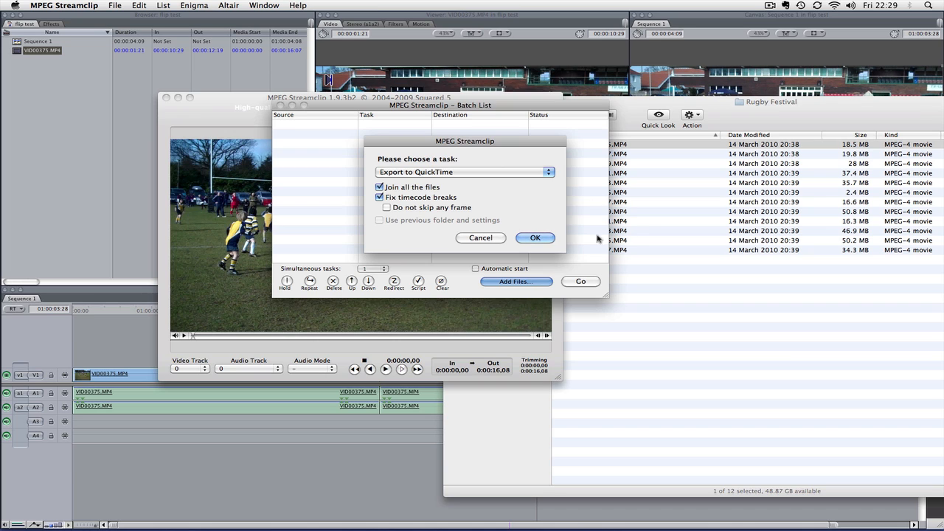
click(535, 237)
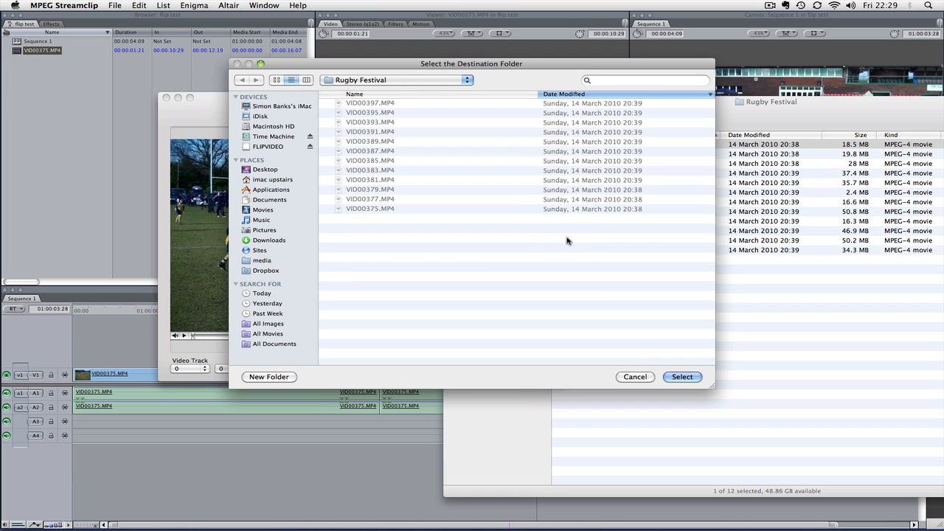
Create a folder named Prores files inside Rugby Festival and select it as the batch destination.
click(410, 82)
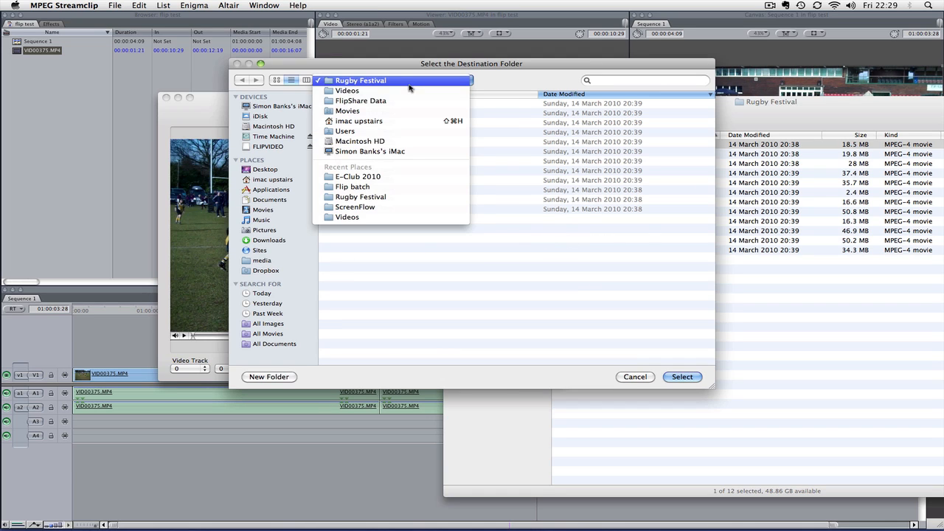
click(410, 87)
click(273, 377)
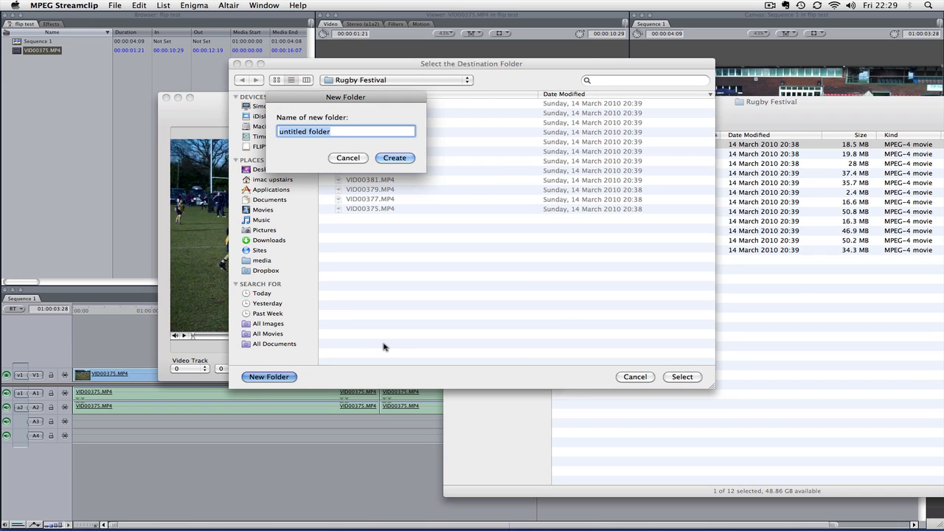
text(Prores files)
key(Return)
key(Return)
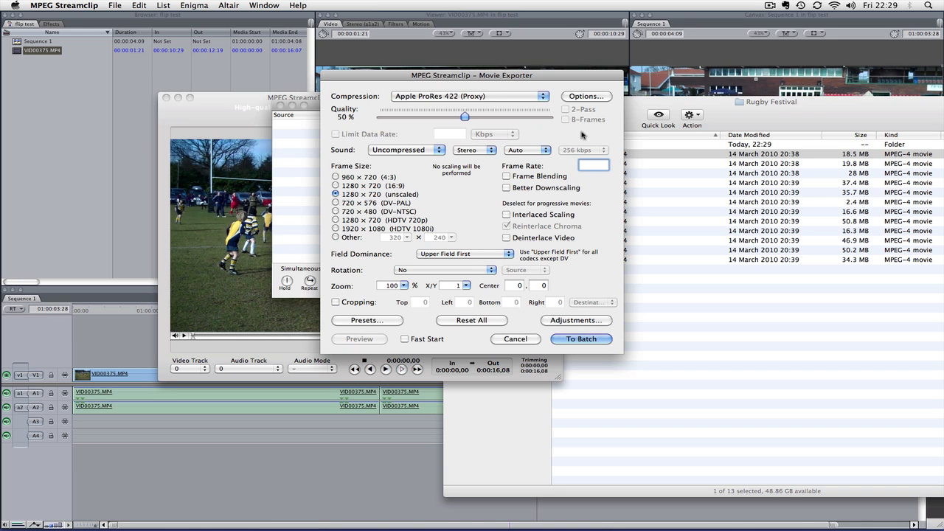
Load the Flip to QuickTime preset for the export, send it to the batch and run the batch.
click(376, 322)
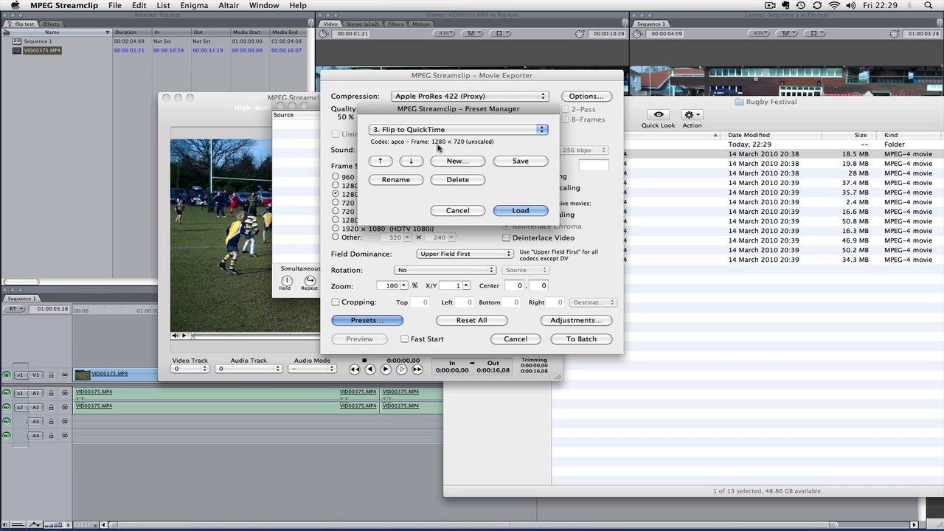
click(455, 130)
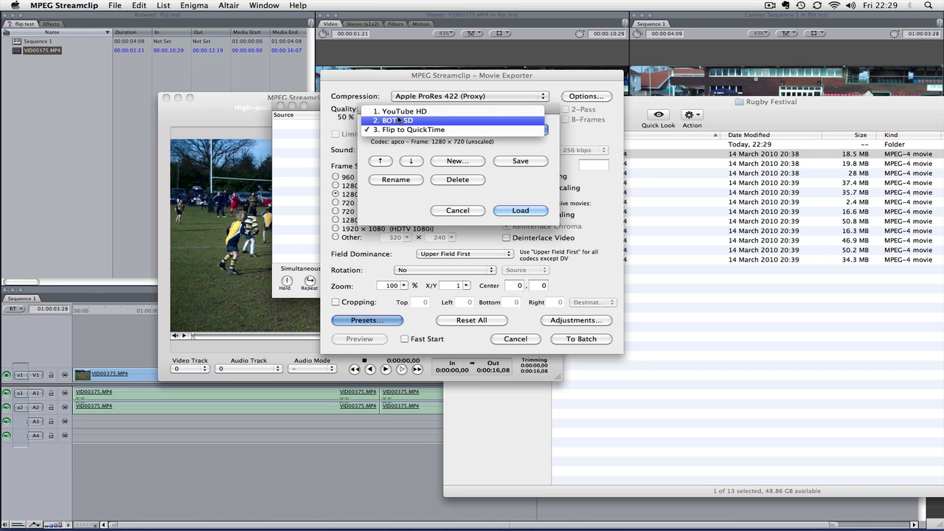
click(443, 130)
click(537, 211)
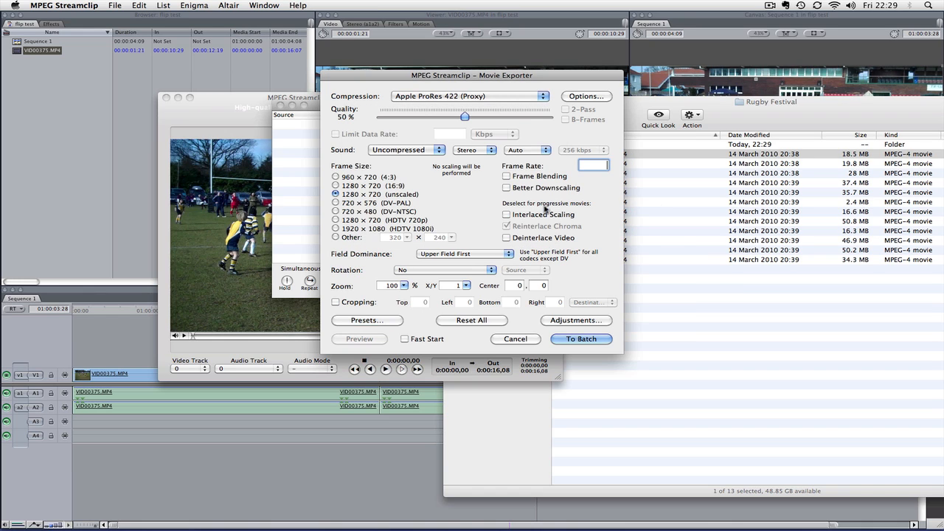
click(582, 340)
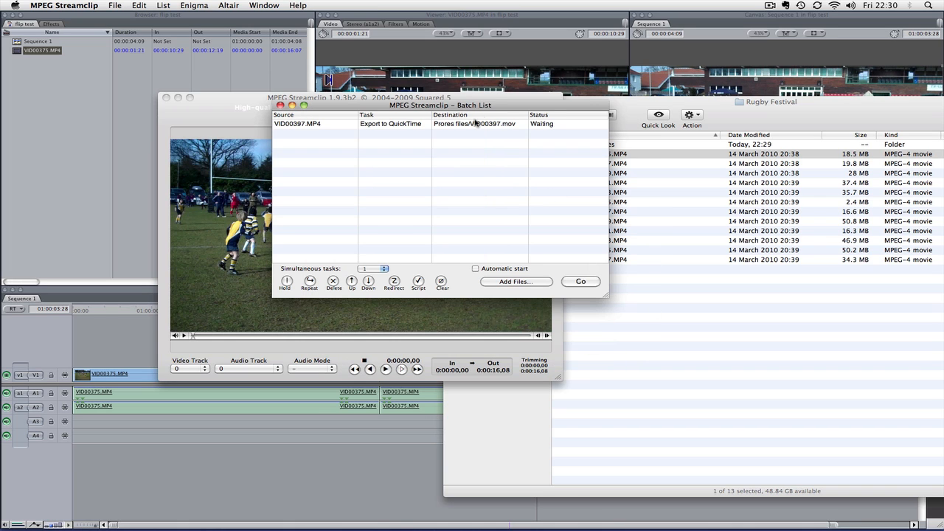
drag(487, 107, 465, 118)
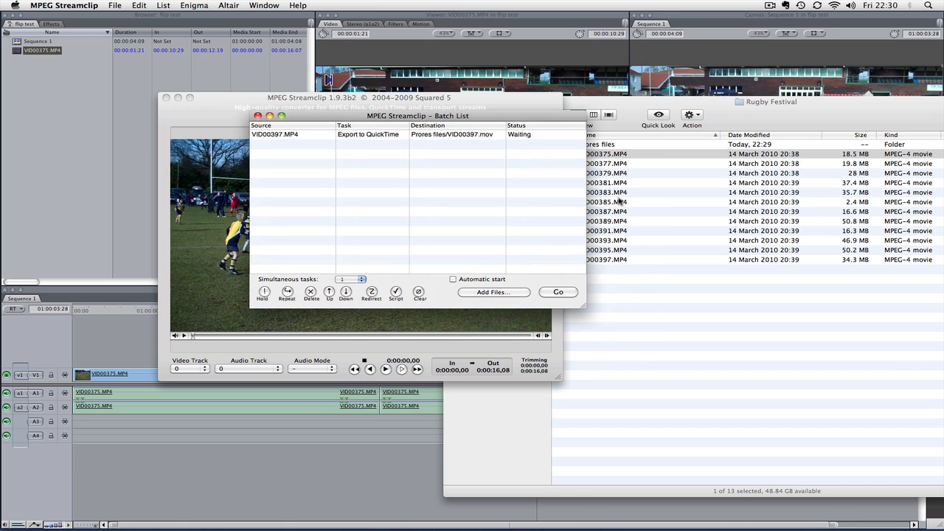
click(558, 292)
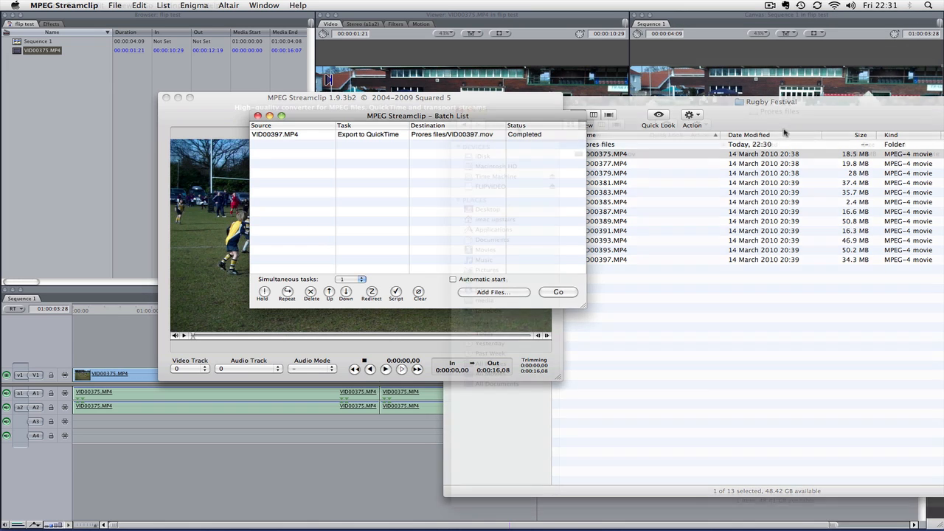
Rename the exported movie VID00397.mov in the Prores files folder as Rugby 2010.
drag(509, 119, 305, 112)
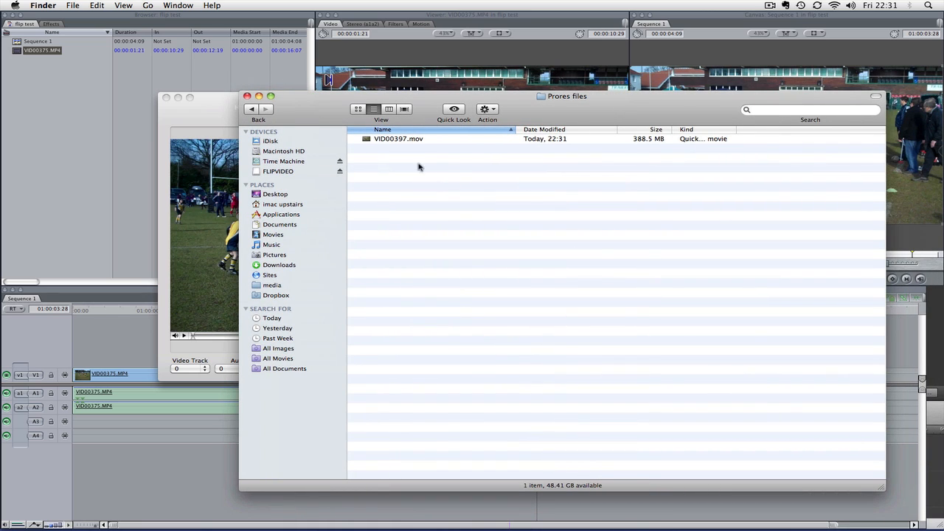
click(389, 141)
key(Return)
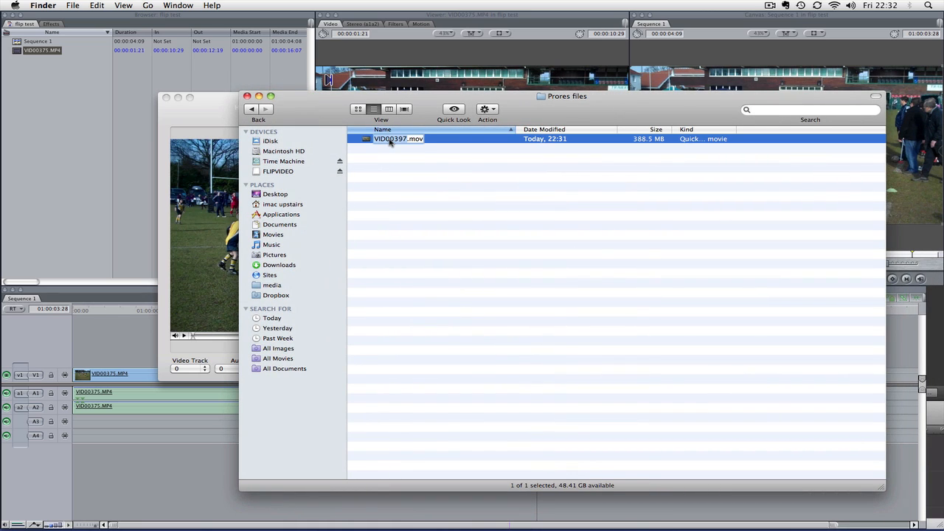
text(Rugby 2010)
click(453, 200)
Import Rugby 2010.mov into the flip test project in Final Cut Pro and skim through it in the Viewer.
drag(369, 139, 71, 111)
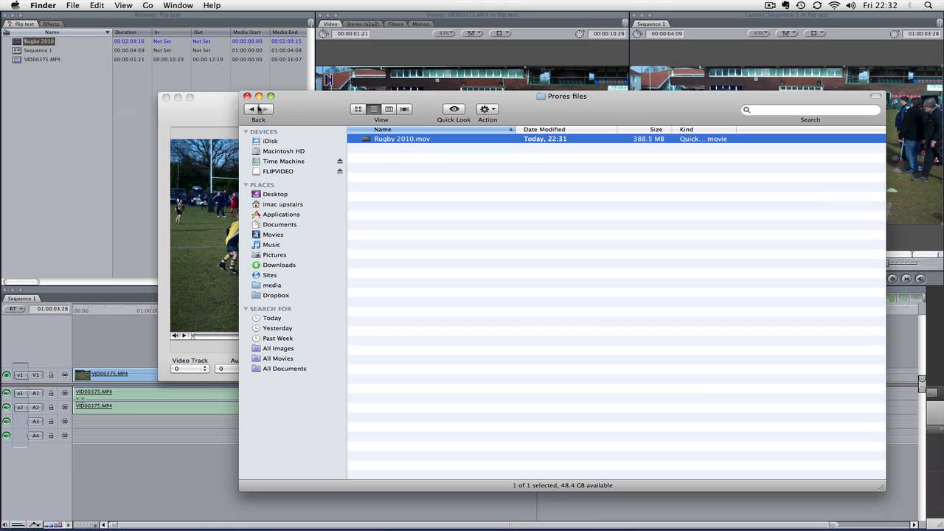
click(79, 132)
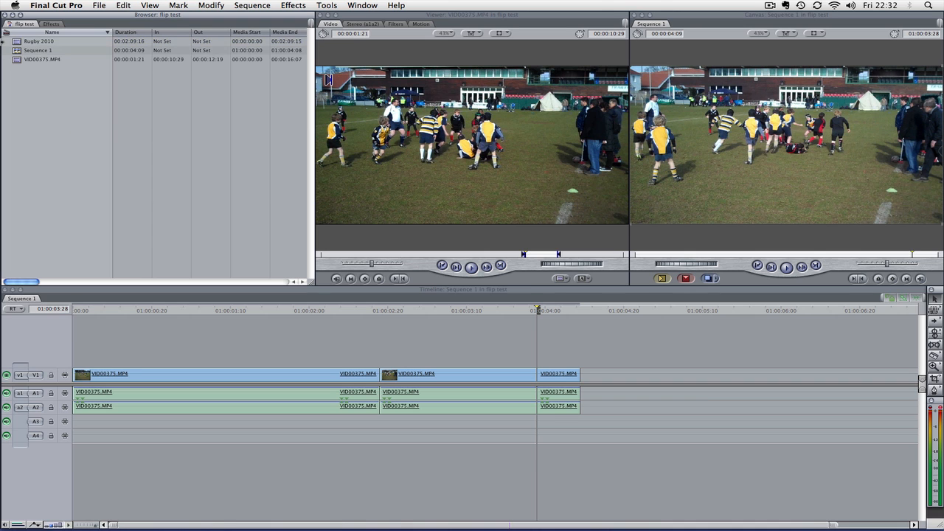
double_click(20, 42)
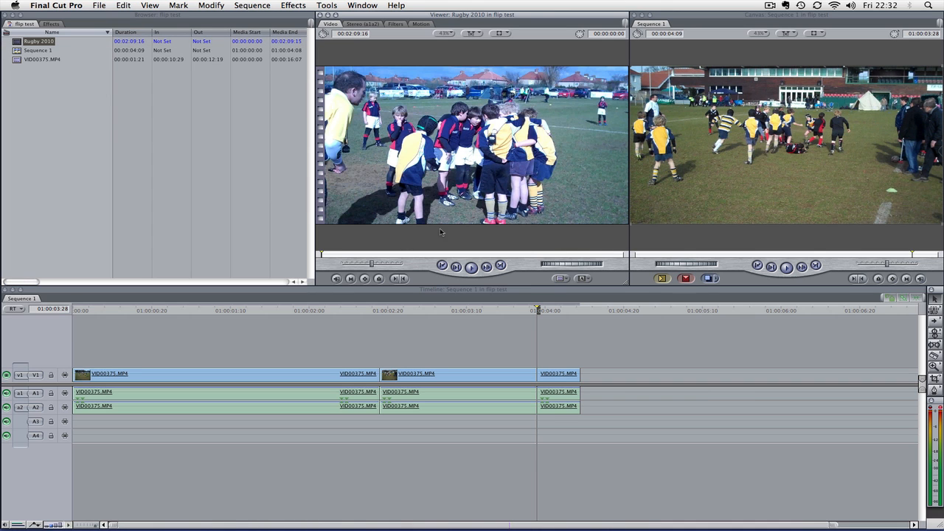
drag(325, 255, 538, 257)
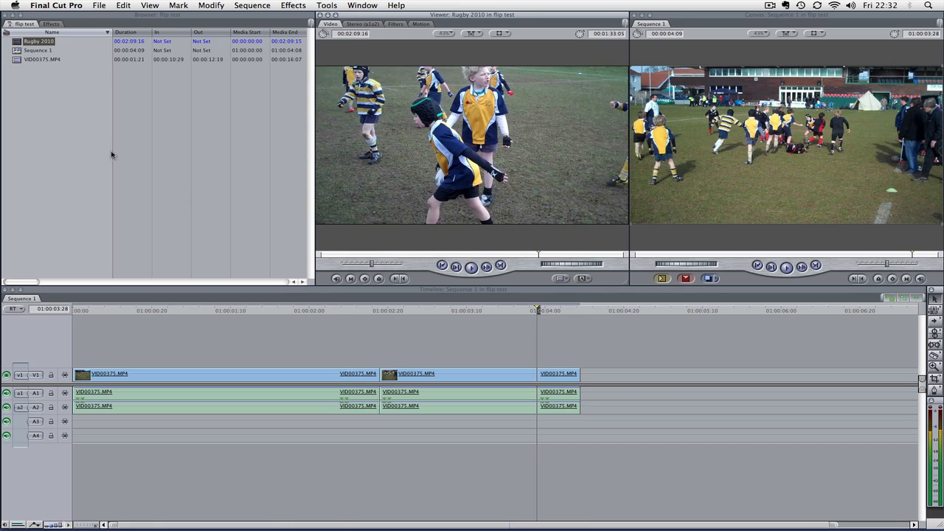
Create a new sequence in the flip test project and open it in the Timeline.
click(79, 144)
key(super+n)
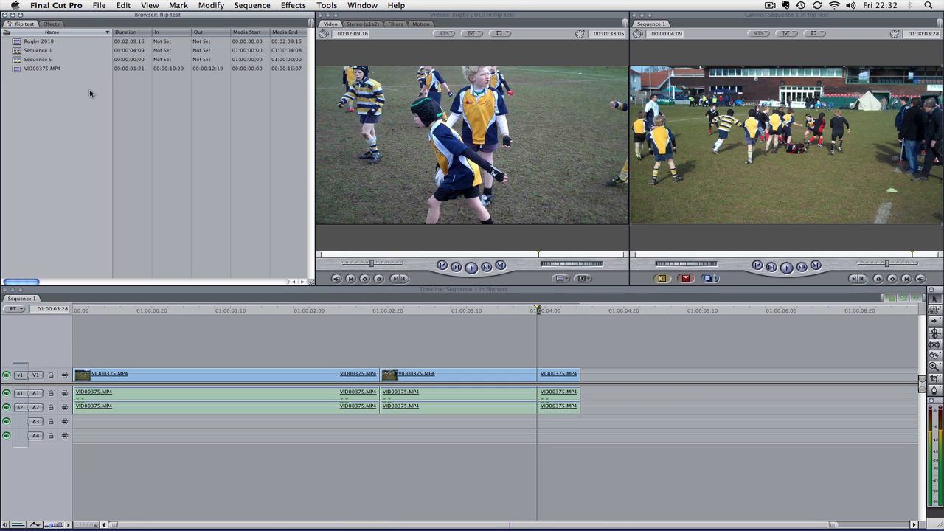
double_click(19, 60)
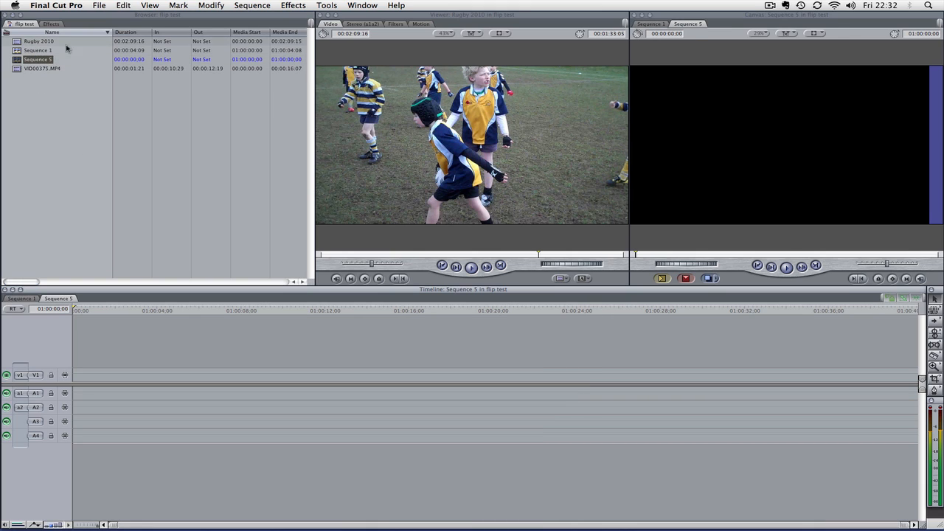
Edit Rugby 2010 from 00:00:02:19 to 00:00:13:14 into the empty sequence, changing the sequence settings to match the clip.
drag(326, 255, 353, 255)
key(i)
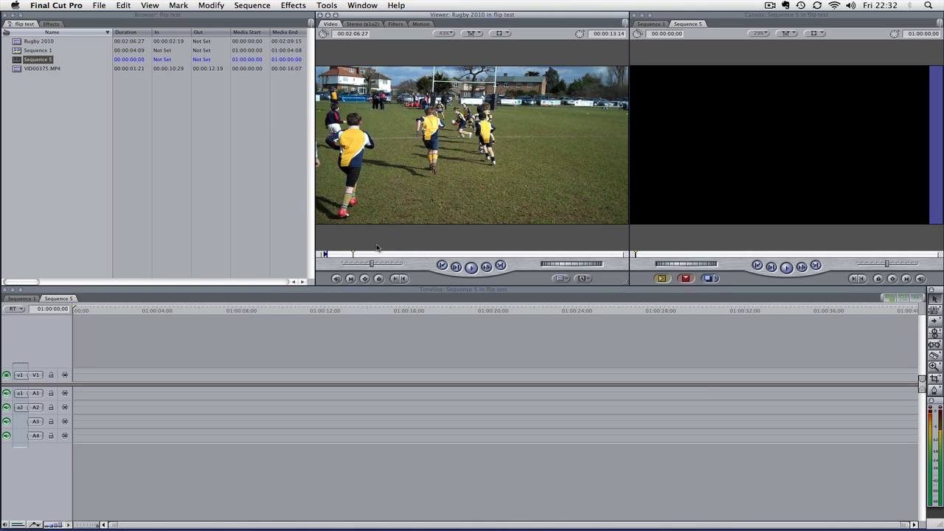
key(o)
drag(413, 177, 738, 170)
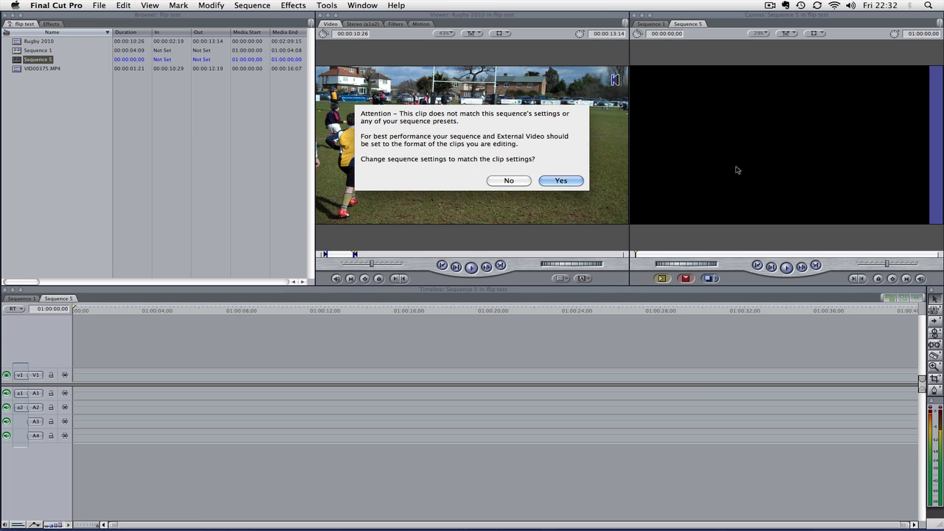
click(562, 180)
Mark a sequence In point at 01:00:10:18, just before the end of the first clip.
click(276, 310)
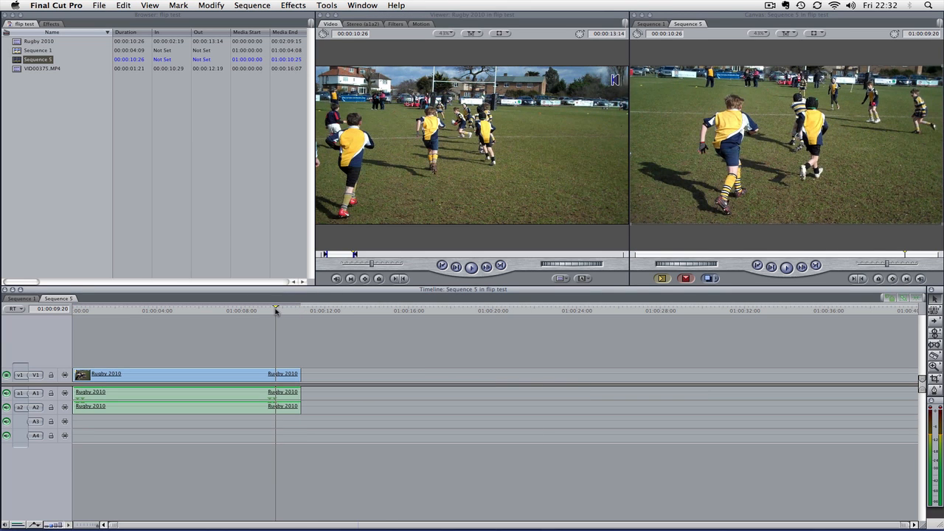
key(super+equal)
key(super+equal)
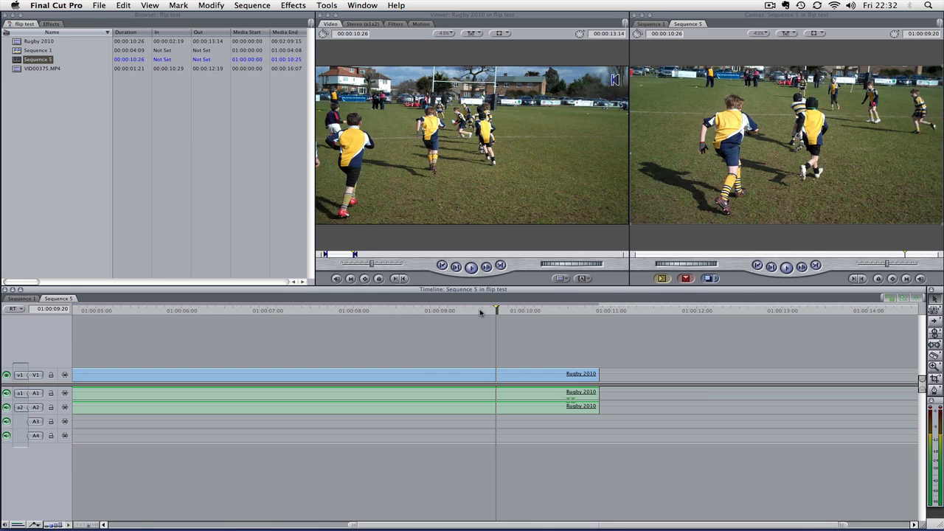
drag(480, 313, 576, 328)
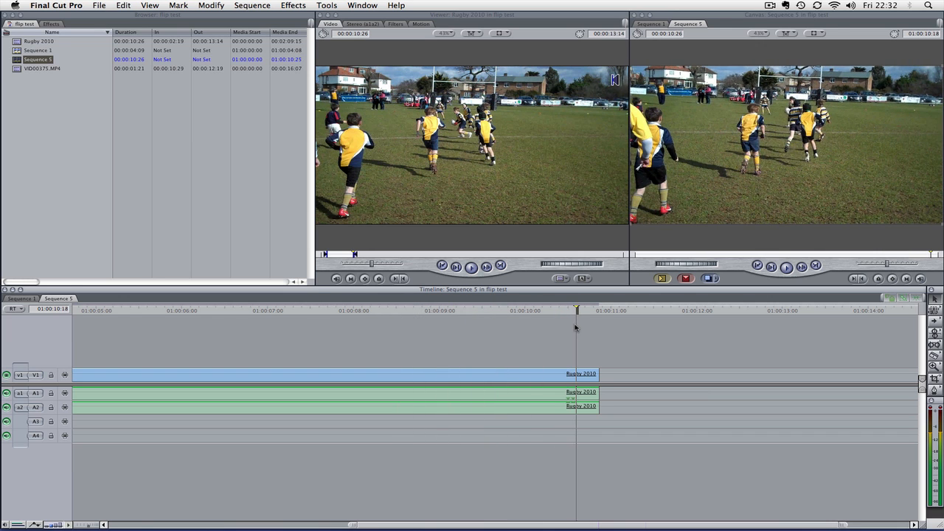
key(i)
Mark Rugby 2010 from 00:00:32:00 to 00:00:50:09 and edit that section into the sequence at its In point.
click(381, 256)
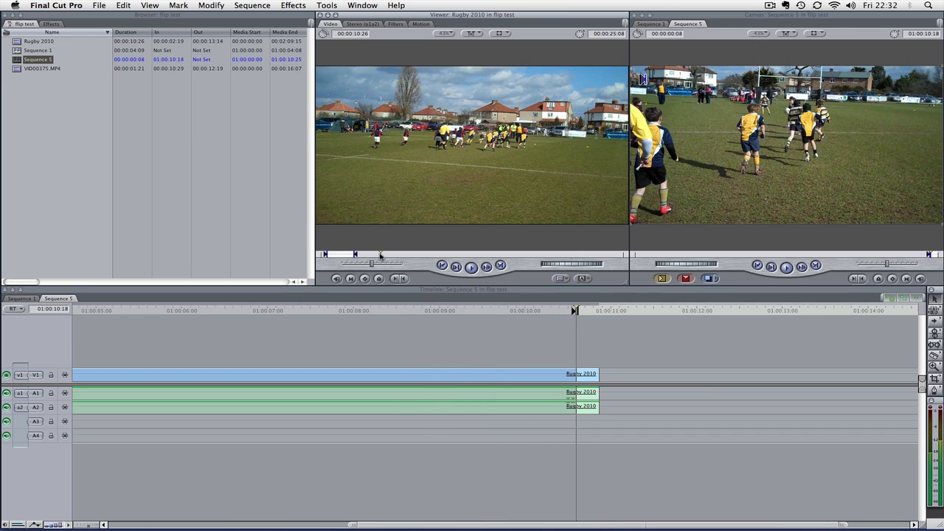
key(i)
drag(380, 256, 438, 258)
key(o)
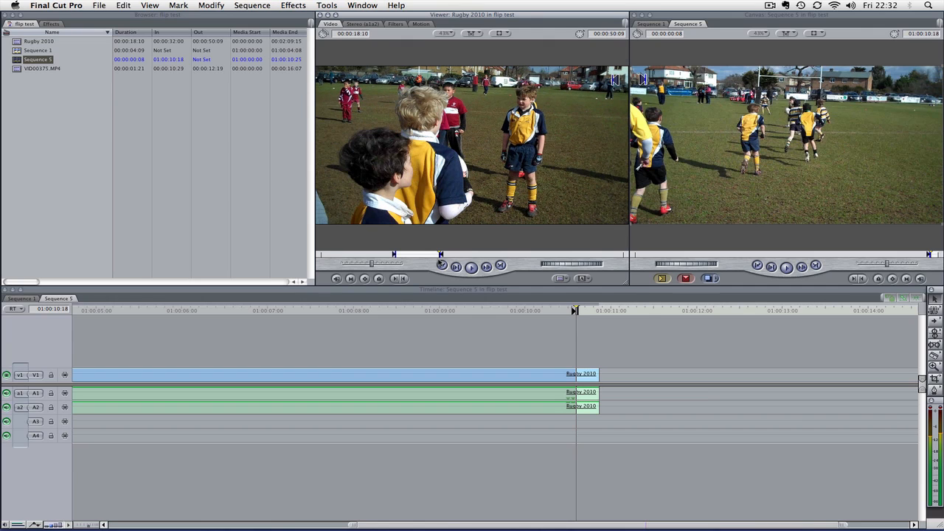
drag(420, 172, 849, 114)
Play the sequence from shortly before the cut between the two Rugby 2010 clips.
click(687, 312)
key(shift+z)
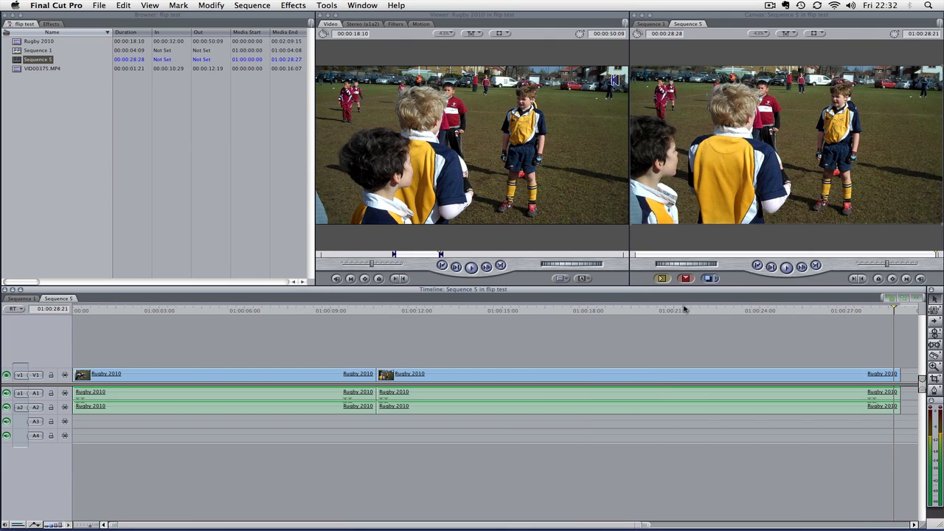
click(346, 311)
key(space)
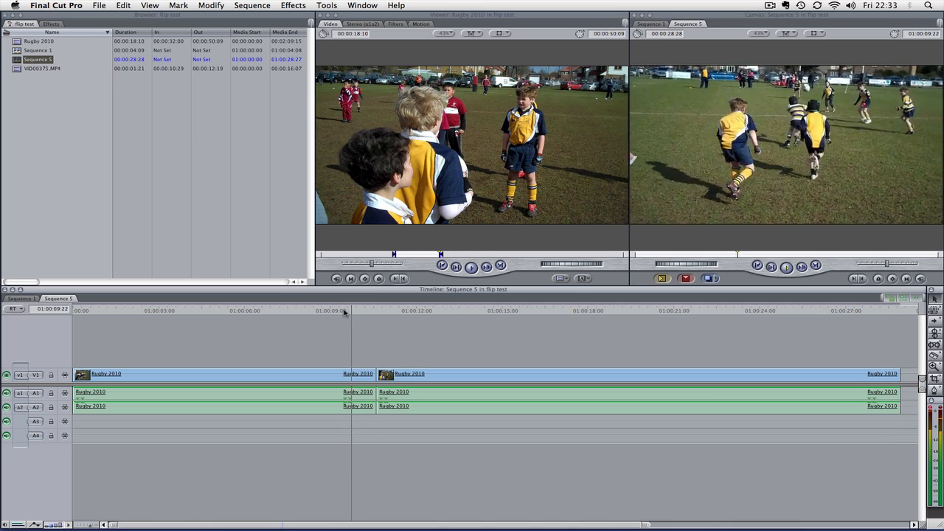